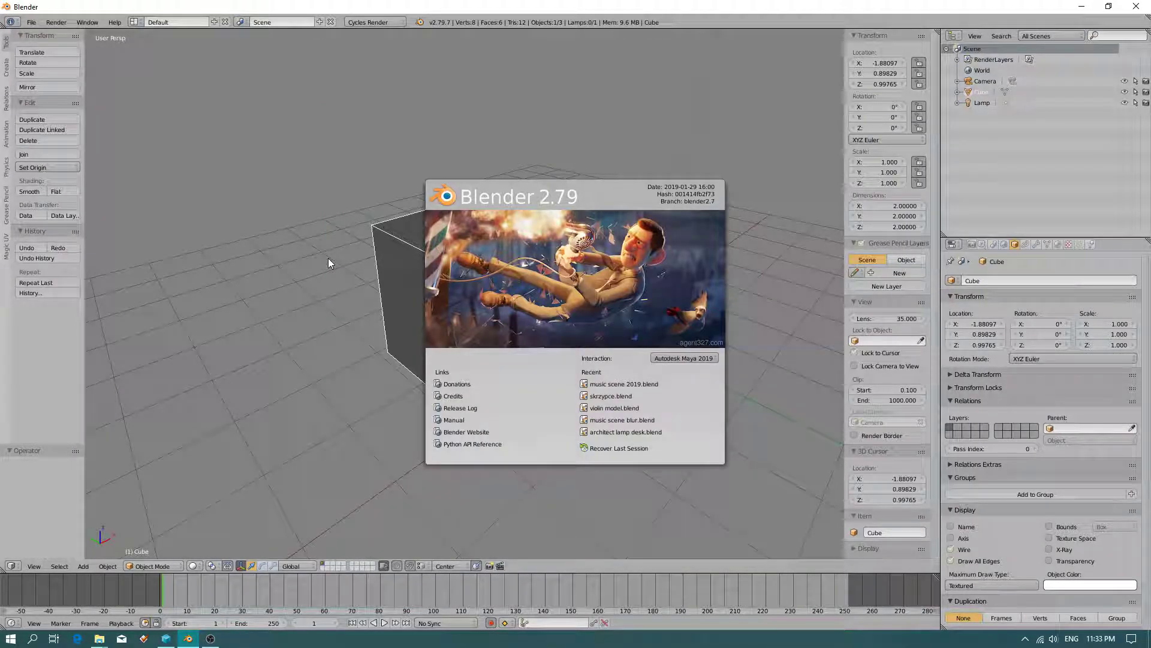
# Dismiss the splash screen and orbit the view around the default cube
pyautogui.click(309, 244)
pyautogui.moveTo(408, 298); pyautogui.dragTo(419, 324)
pyautogui.press('super')
pyautogui.press('super')
pyautogui.moveTo(444, 303); pyautogui.dragTo(390, 304, button='middle')
# Select the cube and bring up the File menu with Append
pyautogui.click(31, 22)
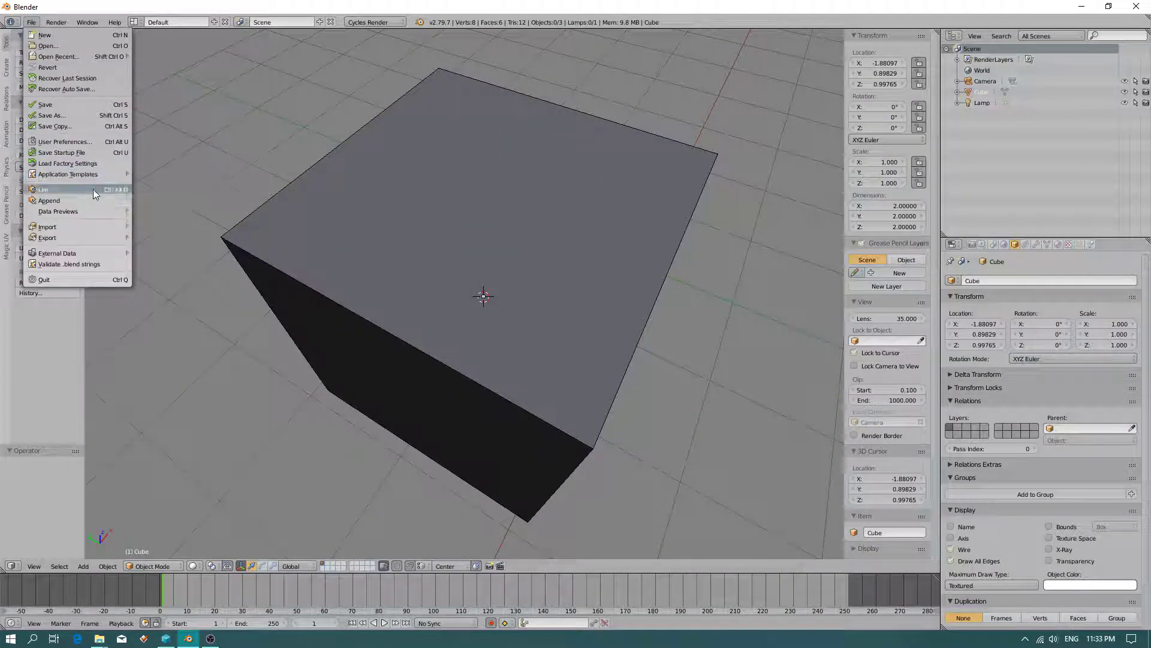
pyautogui.rightClick(398, 213)
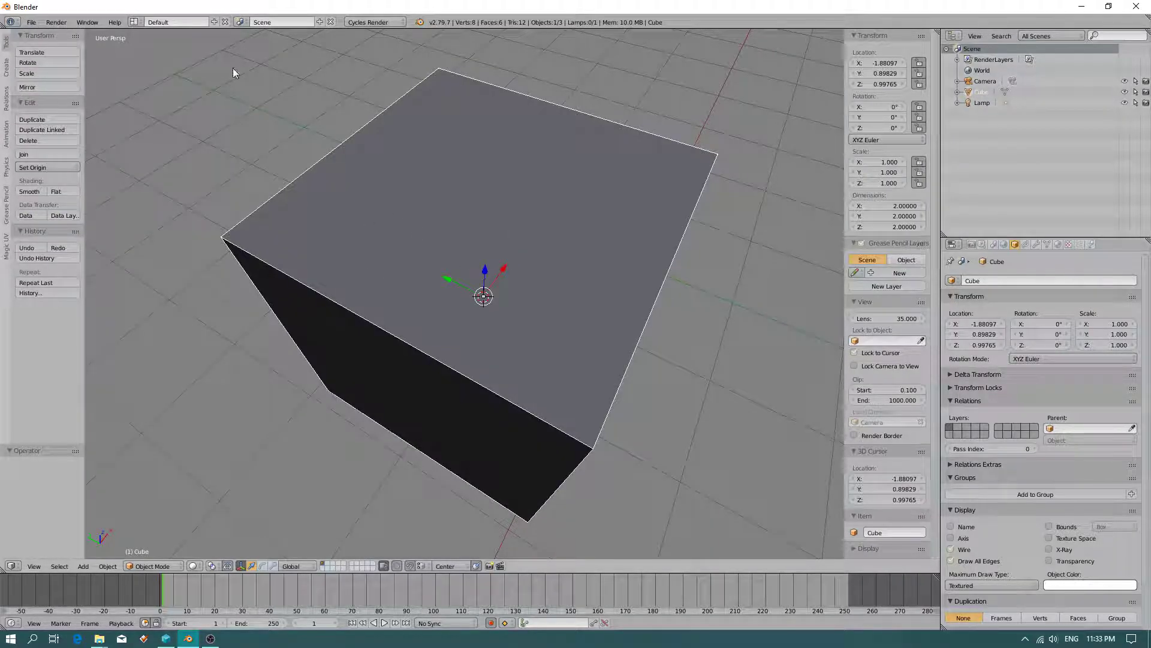
pyautogui.click(30, 24)
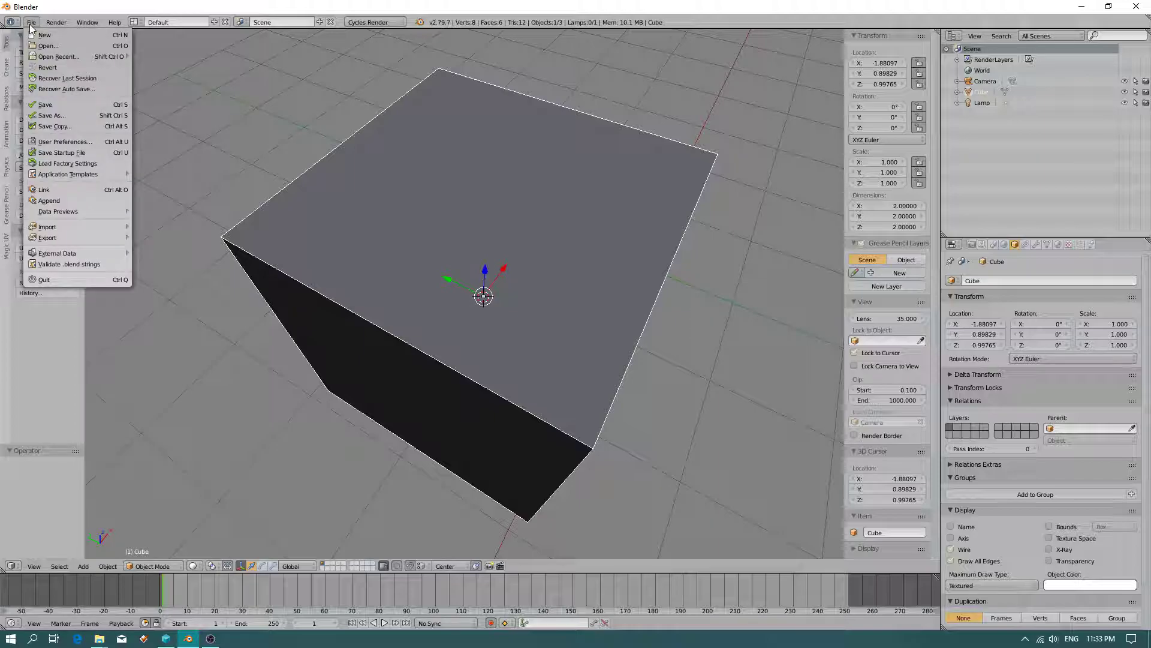
# In D:\blender 2.79b new projects, sorted by date, pick violin model.blend's violin group
pyautogui.click(68, 201)
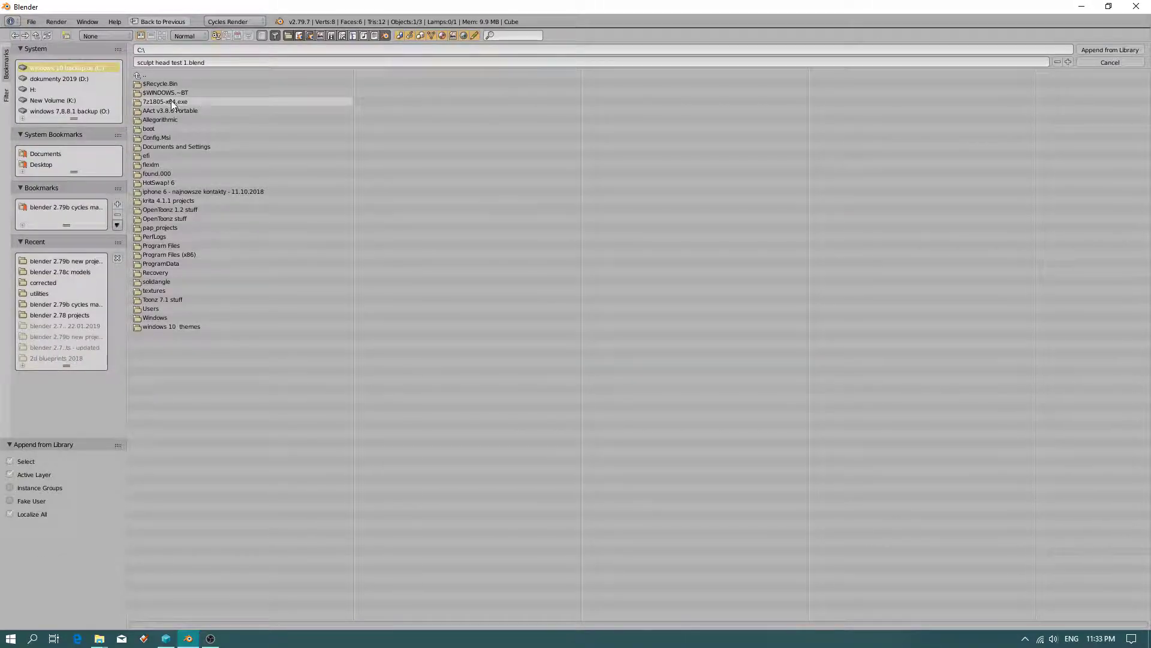
pyautogui.click(60, 80)
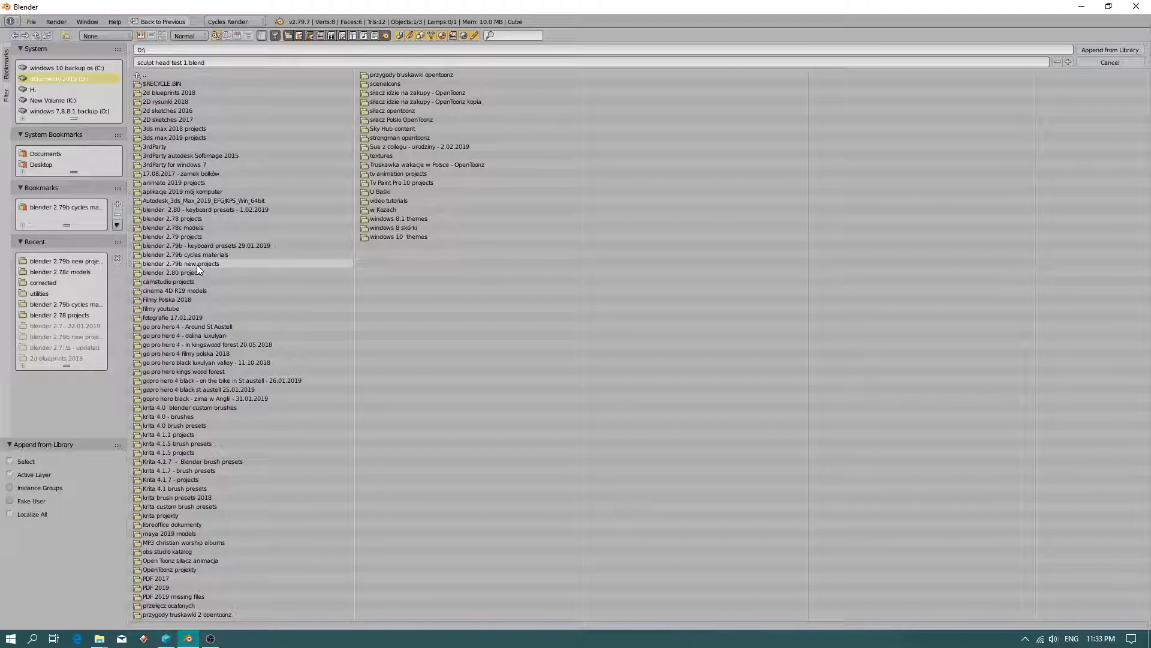
pyautogui.click(197, 265)
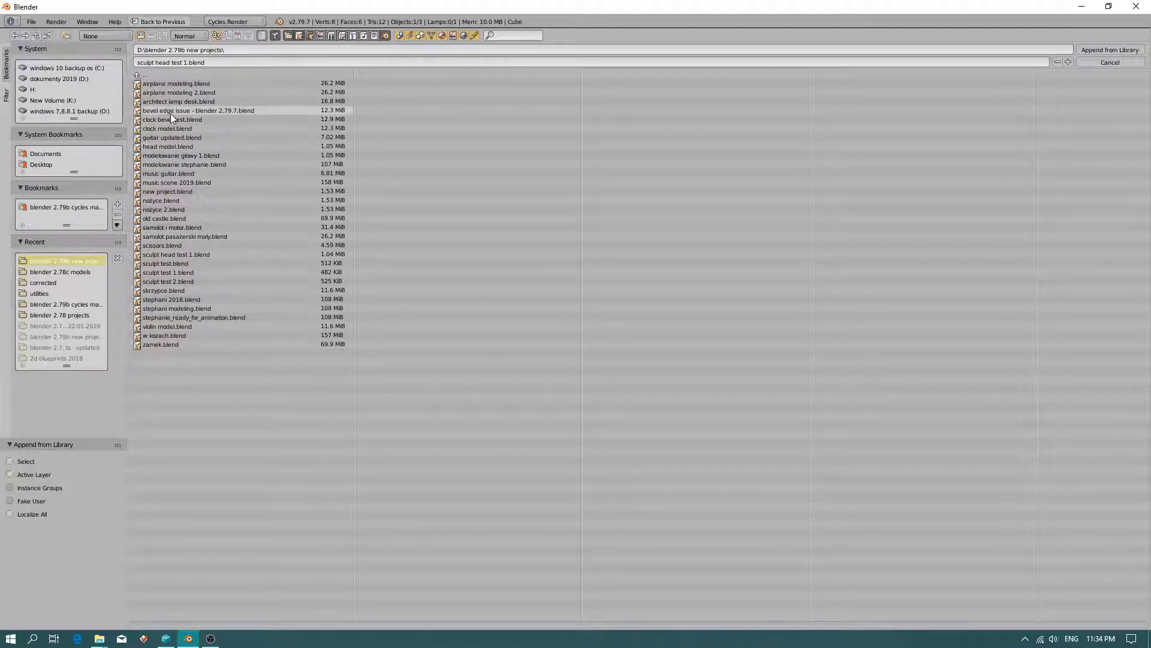
pyautogui.click(239, 35)
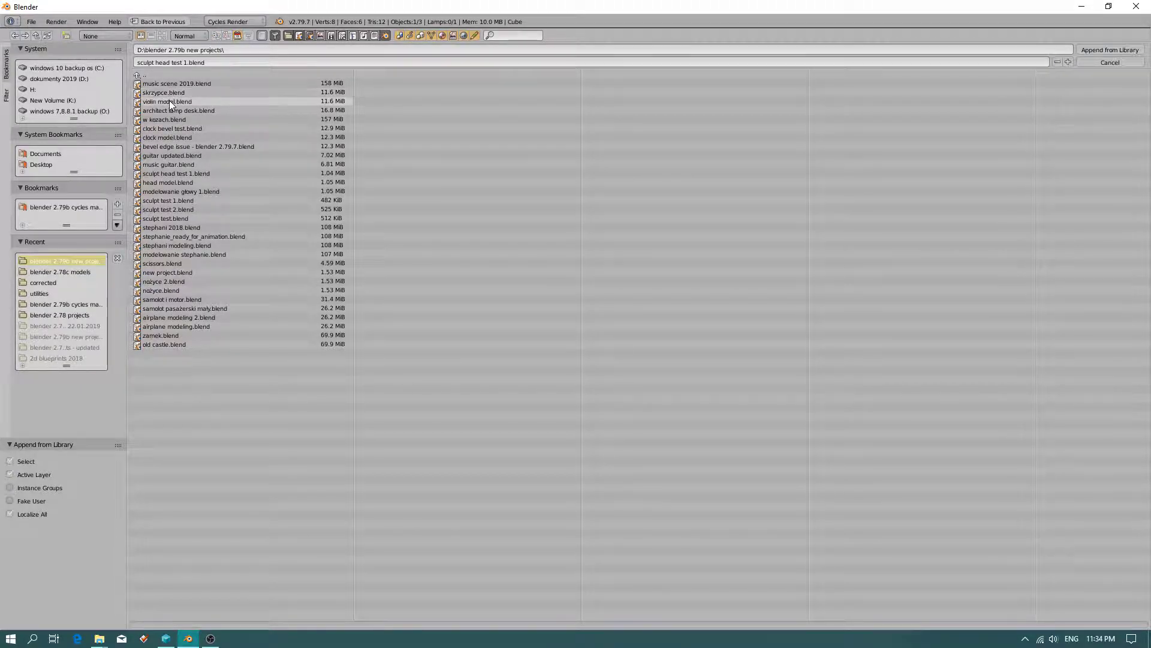
pyautogui.click(169, 102)
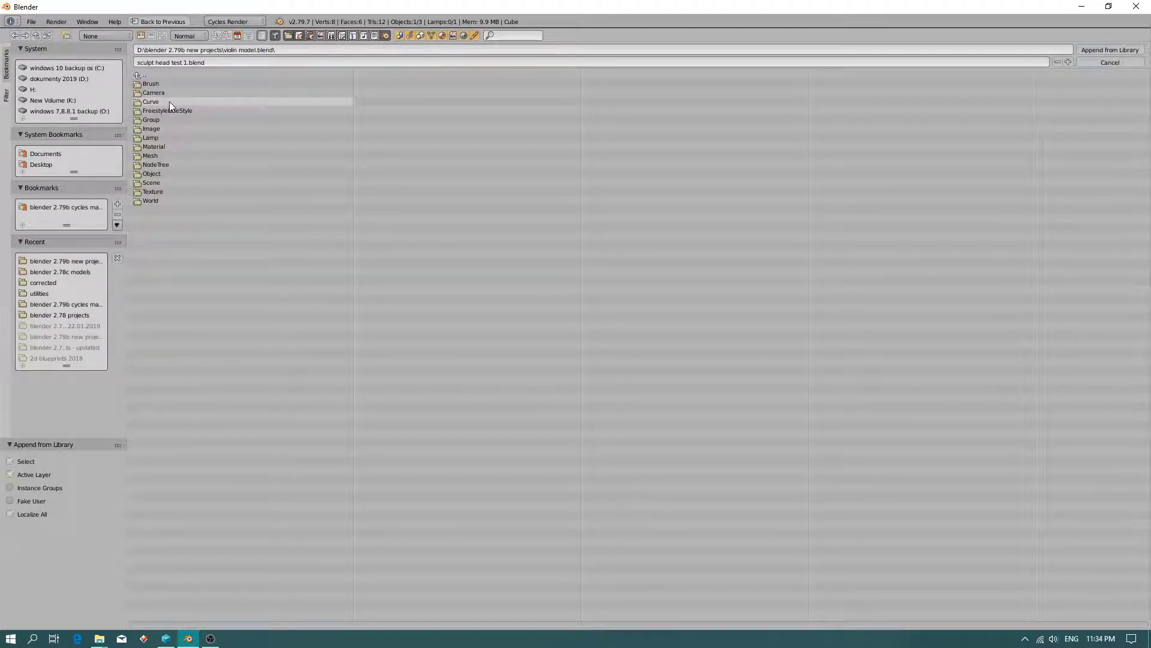
pyautogui.click(156, 118)
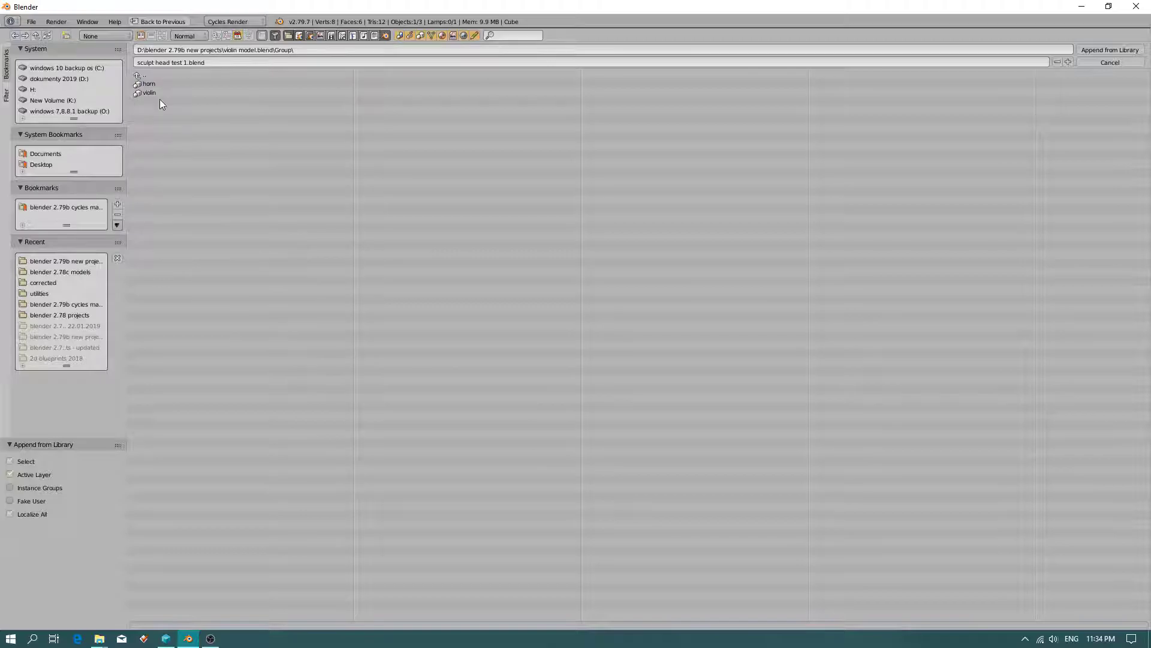
pyautogui.click(152, 92)
# Append the violin group and orbit in to view the violin front-on
pyautogui.click(1116, 52)
pyautogui.moveTo(429, 388); pyautogui.dragTo(401, 270, button='middle')
pyautogui.scroll(-2, 353, 309)
pyautogui.moveTo(352, 307); pyautogui.dragTo(362, 380, button='middle')
pyautogui.rightClick(340, 471)
# Switch viewport shading to Material and set the Outliner to list Groups
pyautogui.click(193, 565)
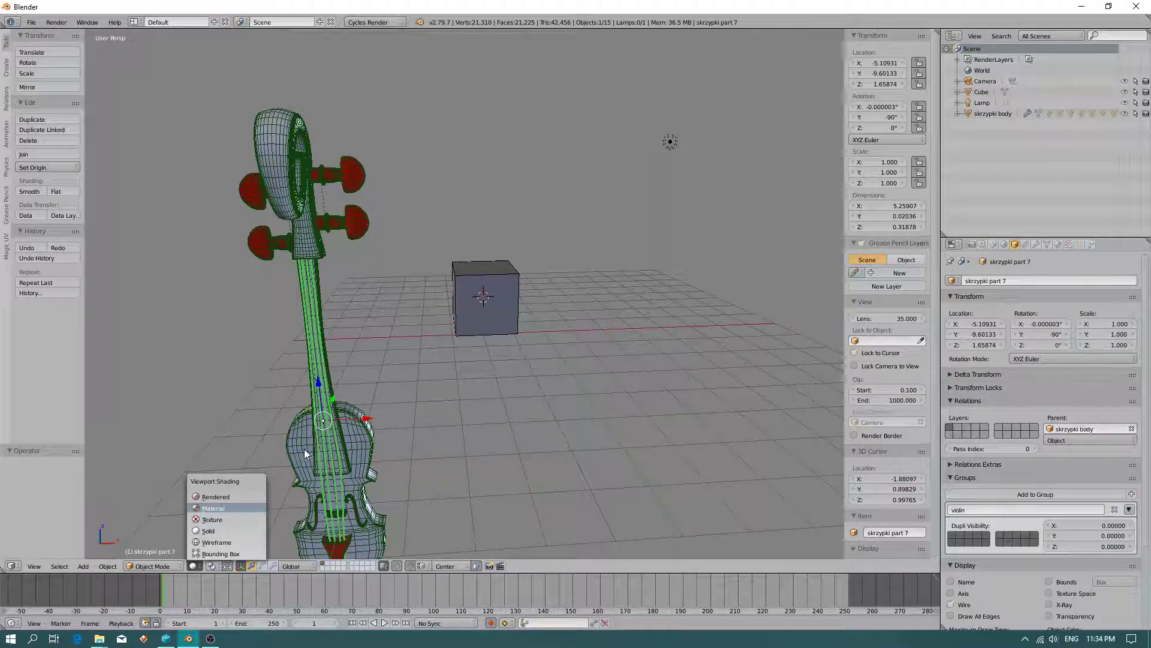
pyautogui.click(214, 510)
pyautogui.moveTo(438, 436)
pyautogui.mouseDown(button='middle')
pyautogui.moveTo(474, 426)
pyautogui.moveTo(303, 423)
pyautogui.mouseUp(button='middle')
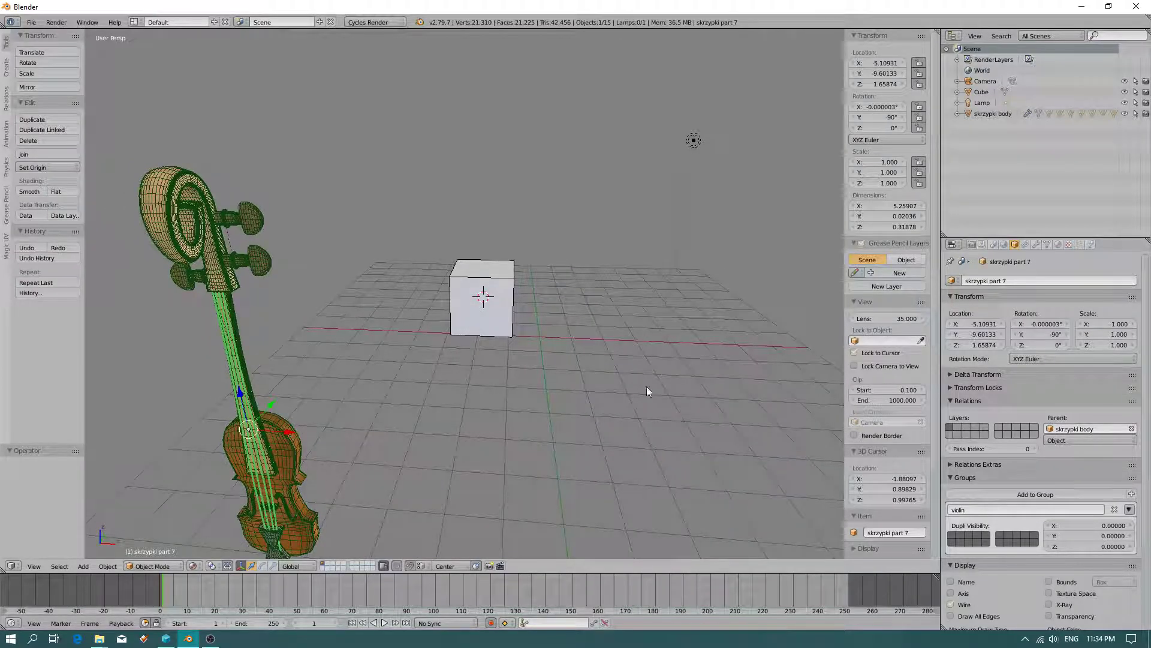
pyautogui.click(1037, 36)
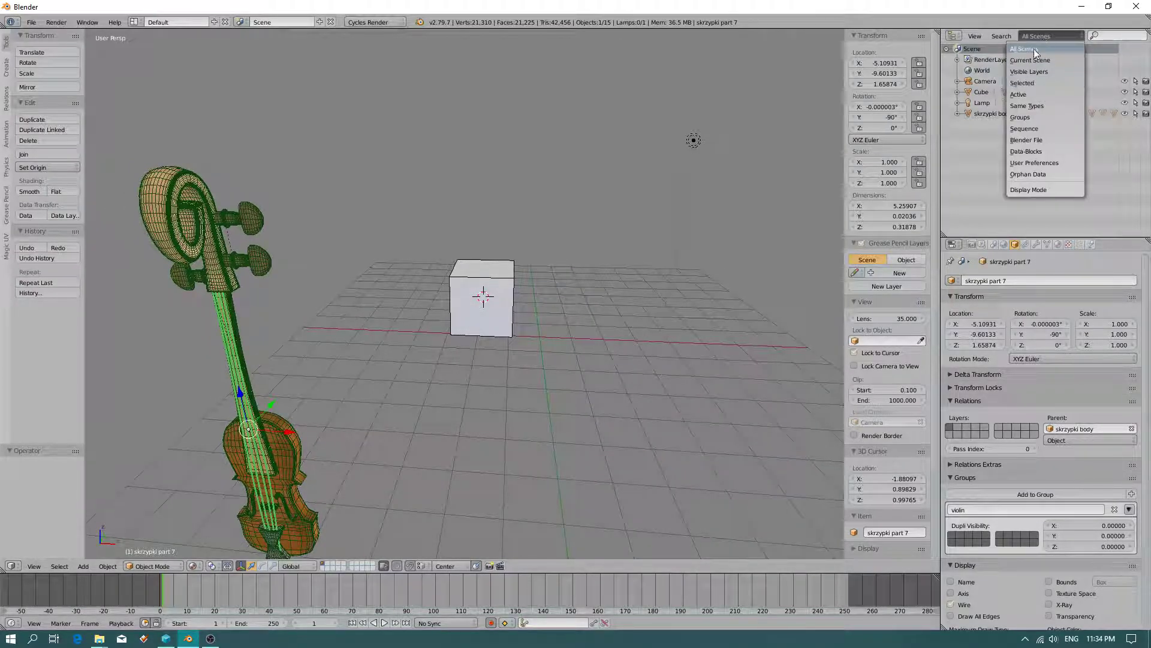
pyautogui.click(1043, 37)
pyautogui.click(1029, 37)
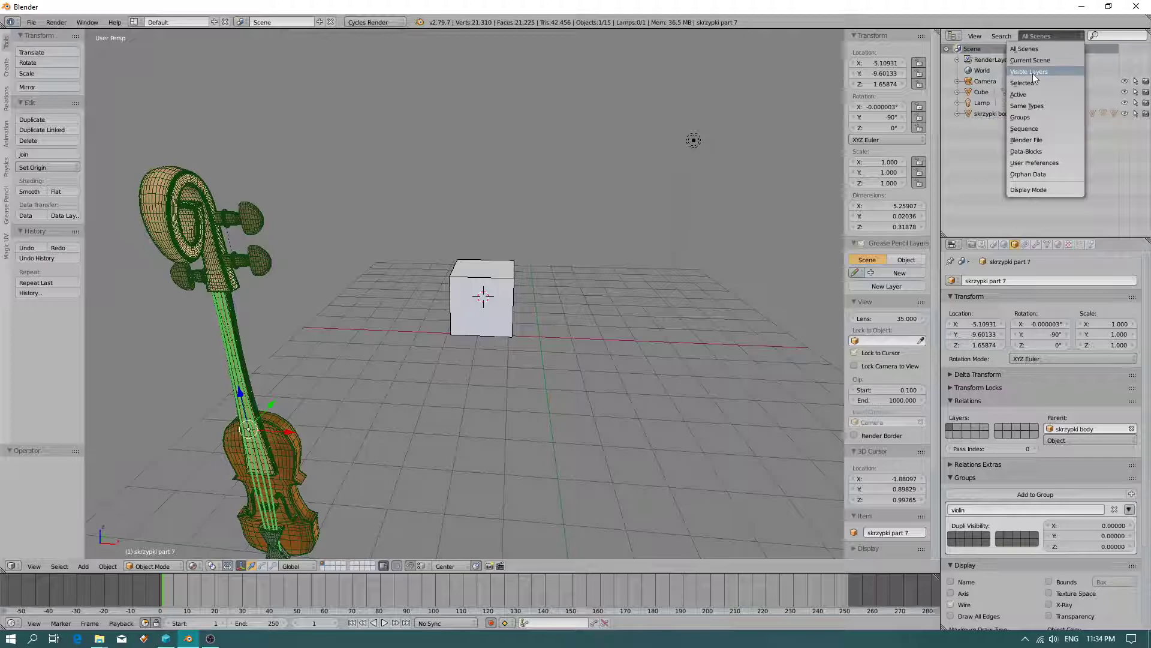
pyautogui.click(1031, 112)
# Select the whole violin group and move it 0.847 along X beside the cube
pyautogui.click(967, 47)
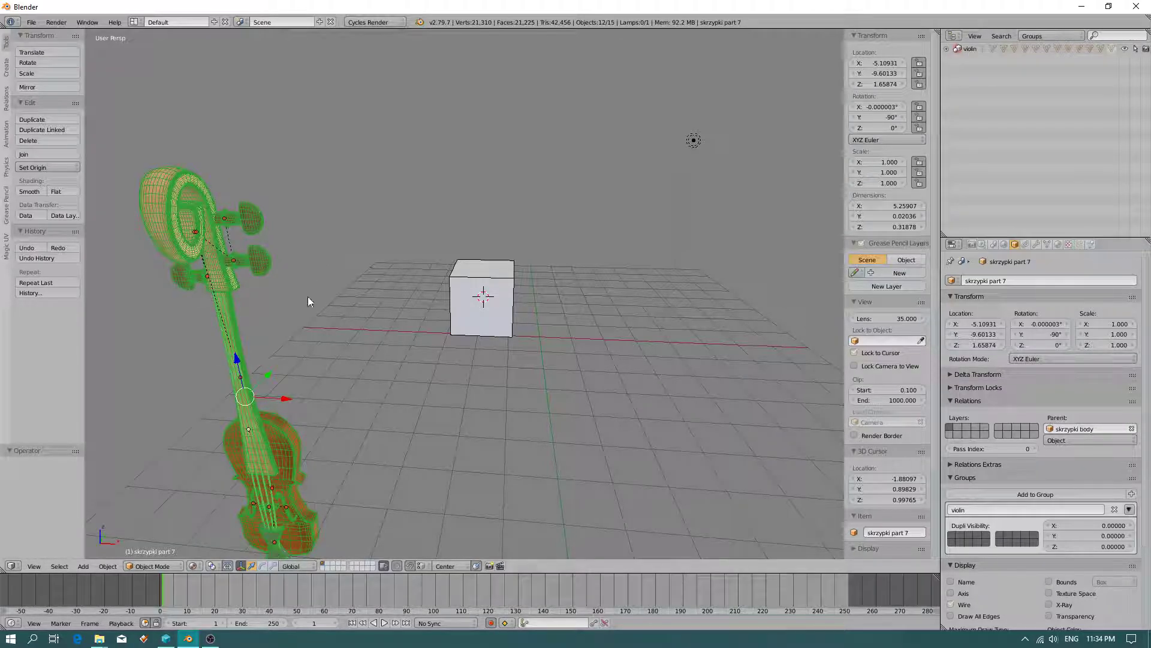
pyautogui.press('g')
pyautogui.click(377, 318)
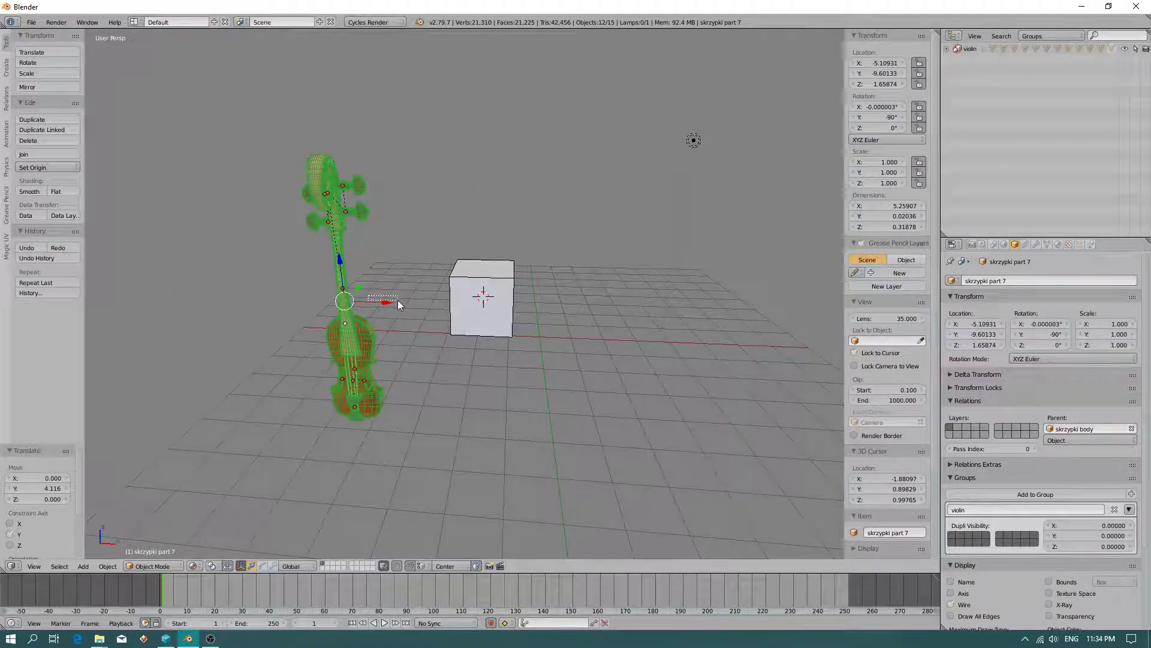
pyautogui.press('a')
pyautogui.click(967, 48)
pyautogui.click(1125, 49)
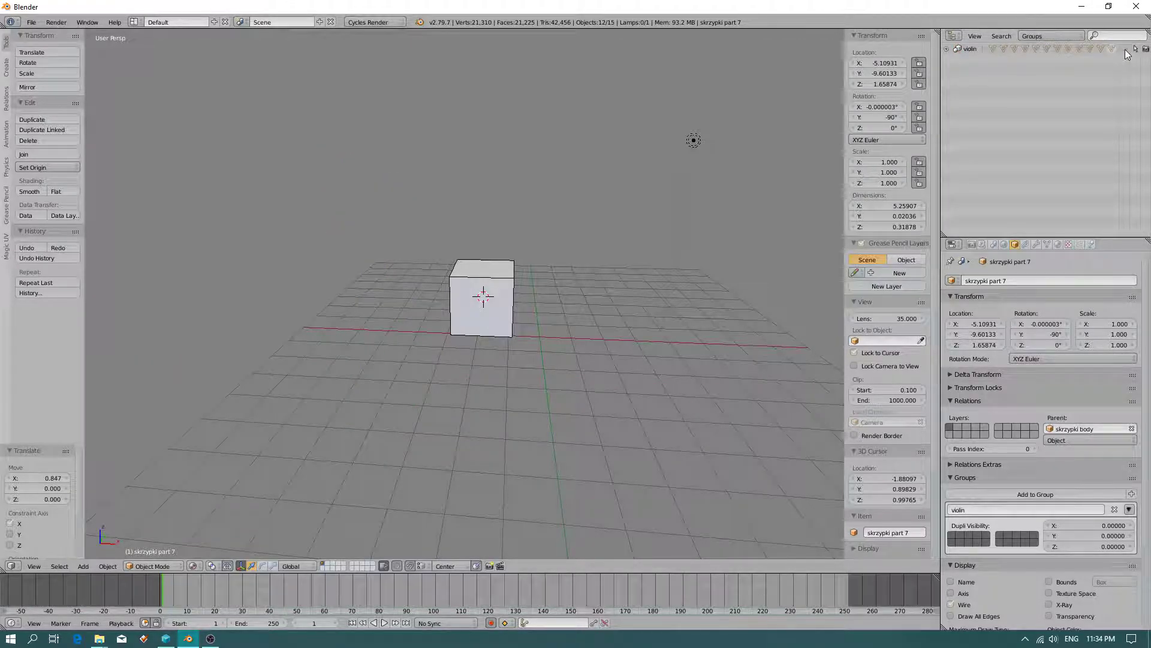
pyautogui.click(1125, 50)
# Widen the 3D view and reselect every part of the violin group
pyautogui.moveTo(419, 273); pyautogui.dragTo(433, 338, button='middle')
pyautogui.rightClick(431, 349)
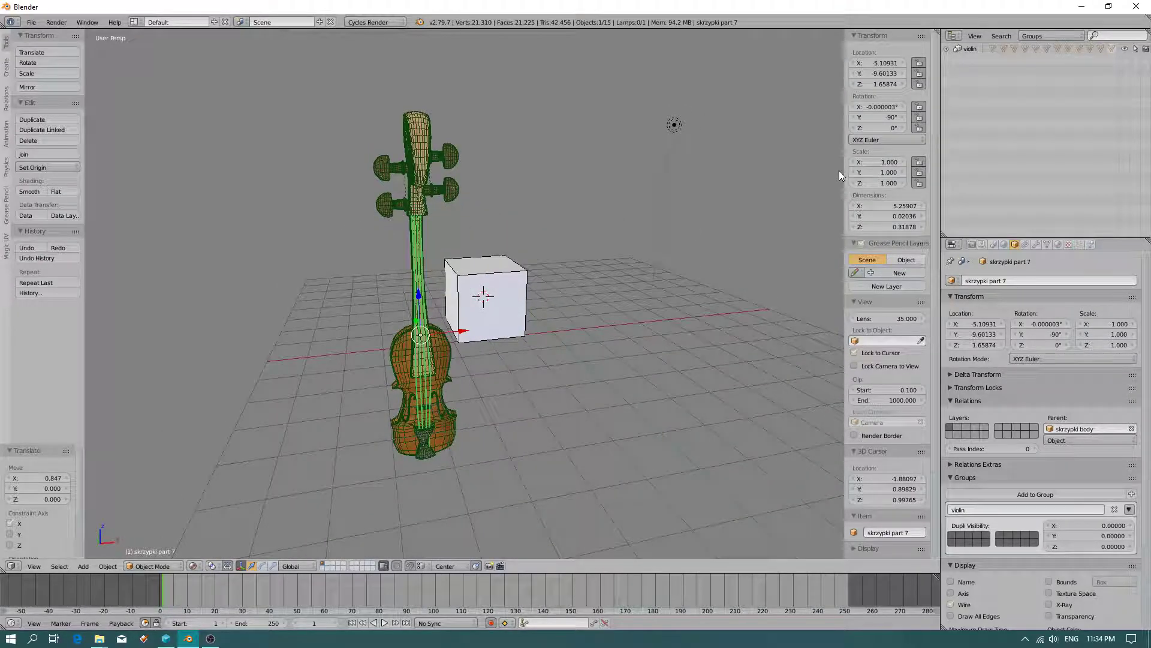
pyautogui.moveTo(943, 190); pyautogui.dragTo(841, 189)
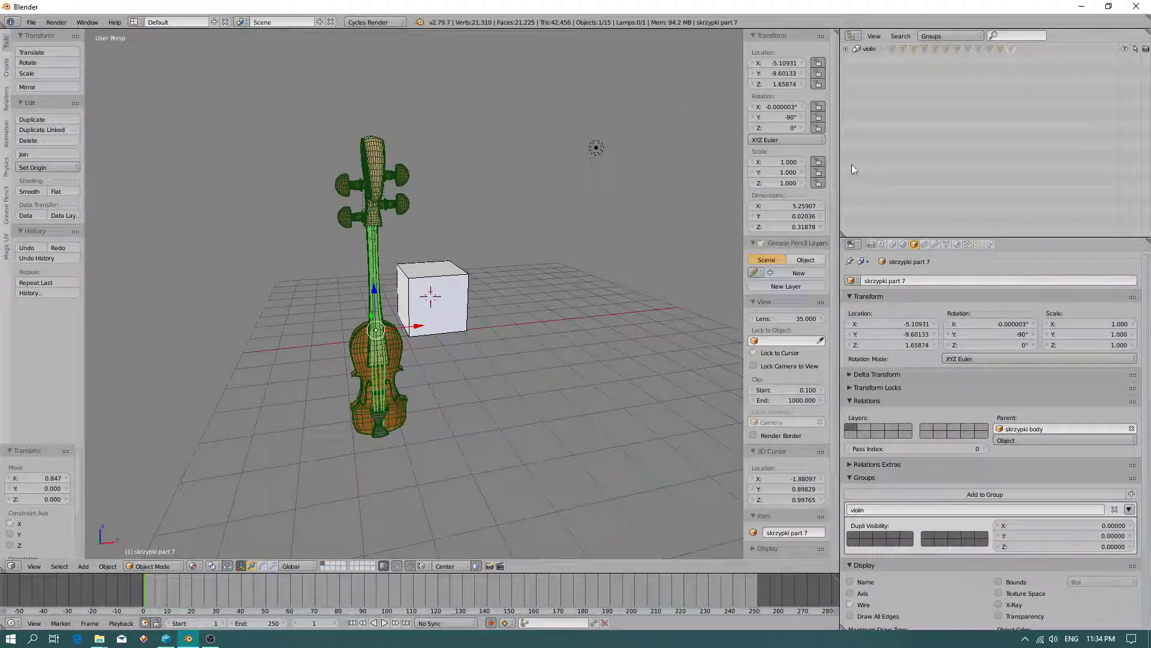
pyautogui.press('a')
pyautogui.click(859, 50)
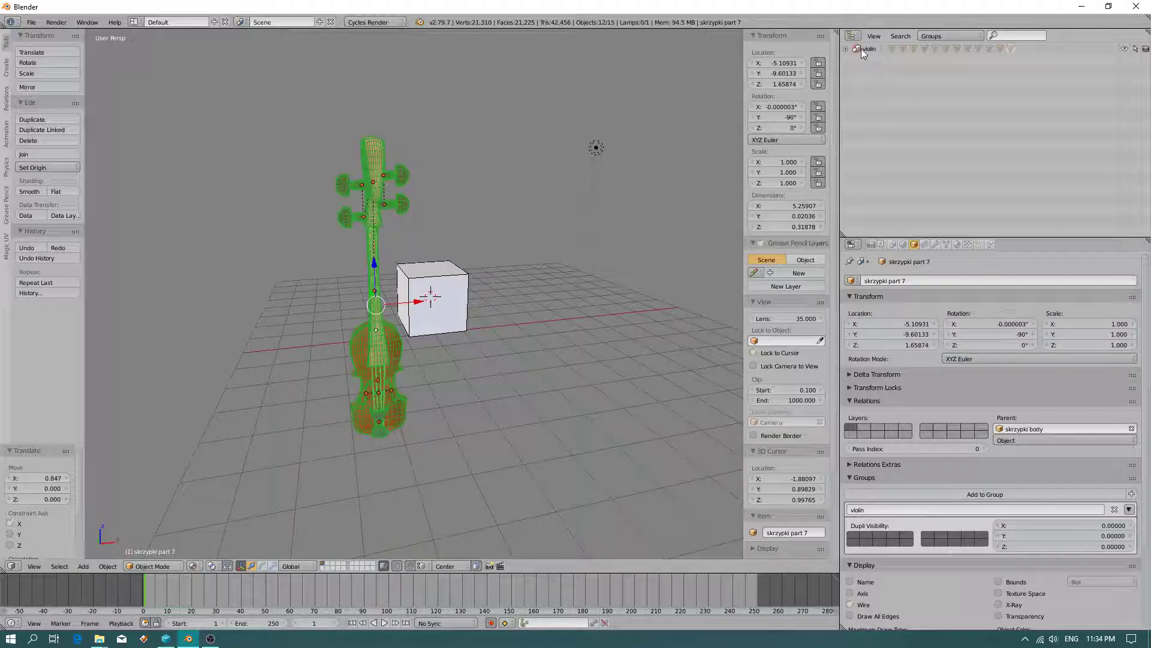
# Dismiss the violin group's operations menu, turn the view upright, and select the cube
pyautogui.rightClick(863, 49)
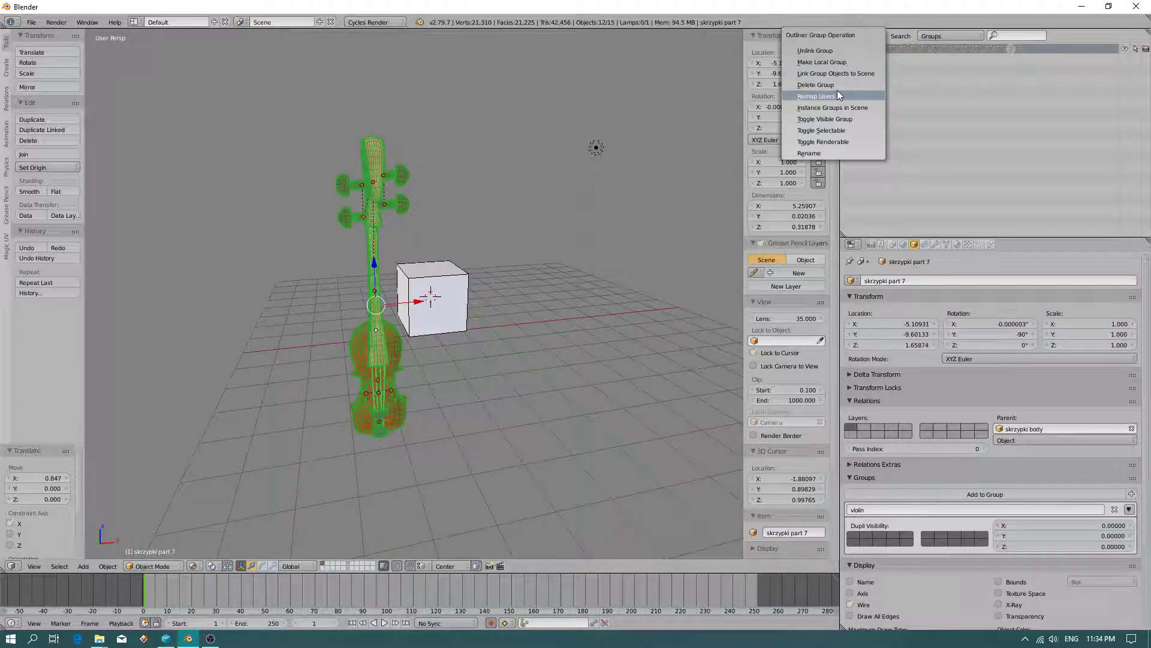
pyautogui.click(830, 52)
pyautogui.press('a')
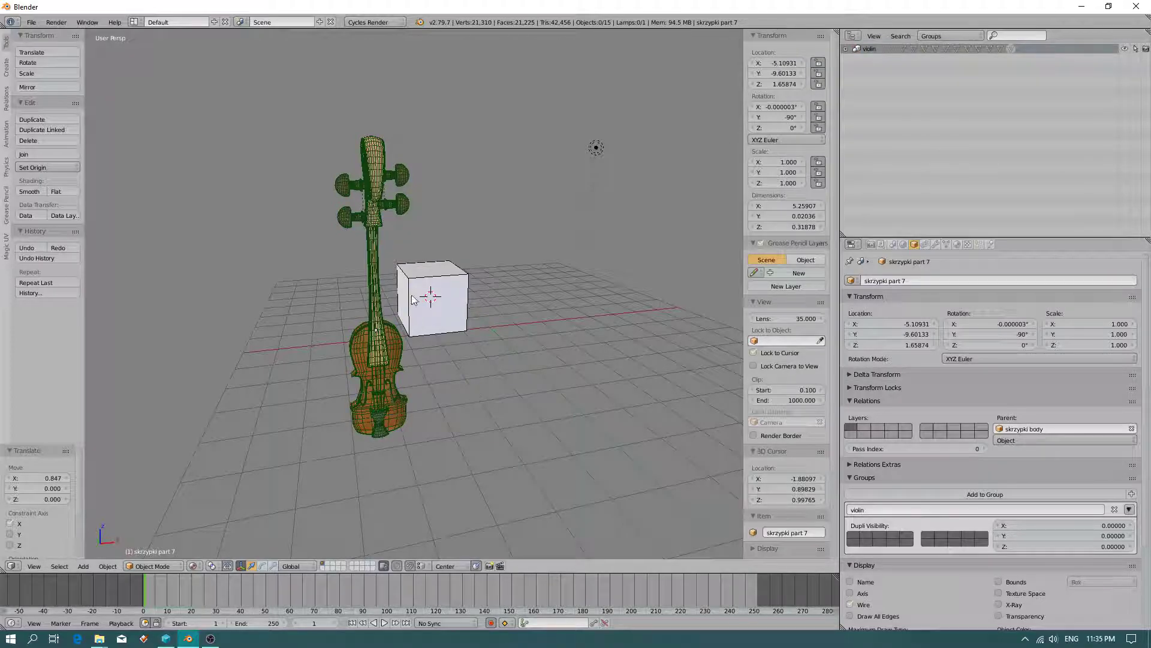
pyautogui.moveTo(490, 417); pyautogui.dragTo(432, 300, button='middle')
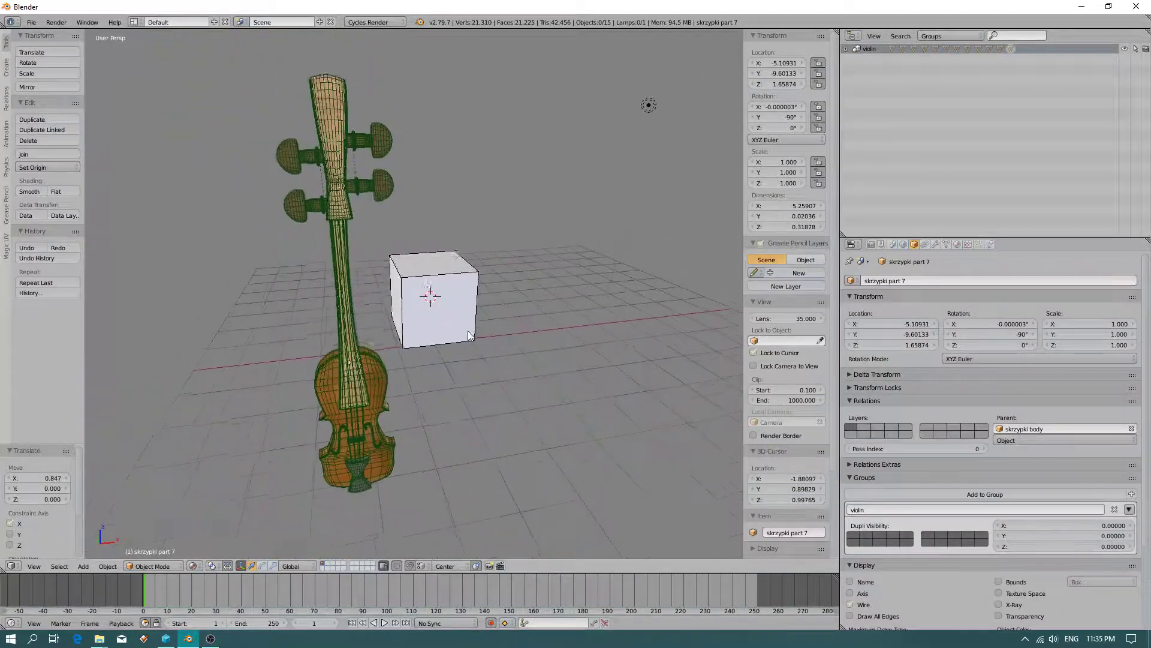
pyautogui.rightClick(432, 300)
# Start a new Append and navigate into violin model.blend's Object folder
pyautogui.click(31, 22)
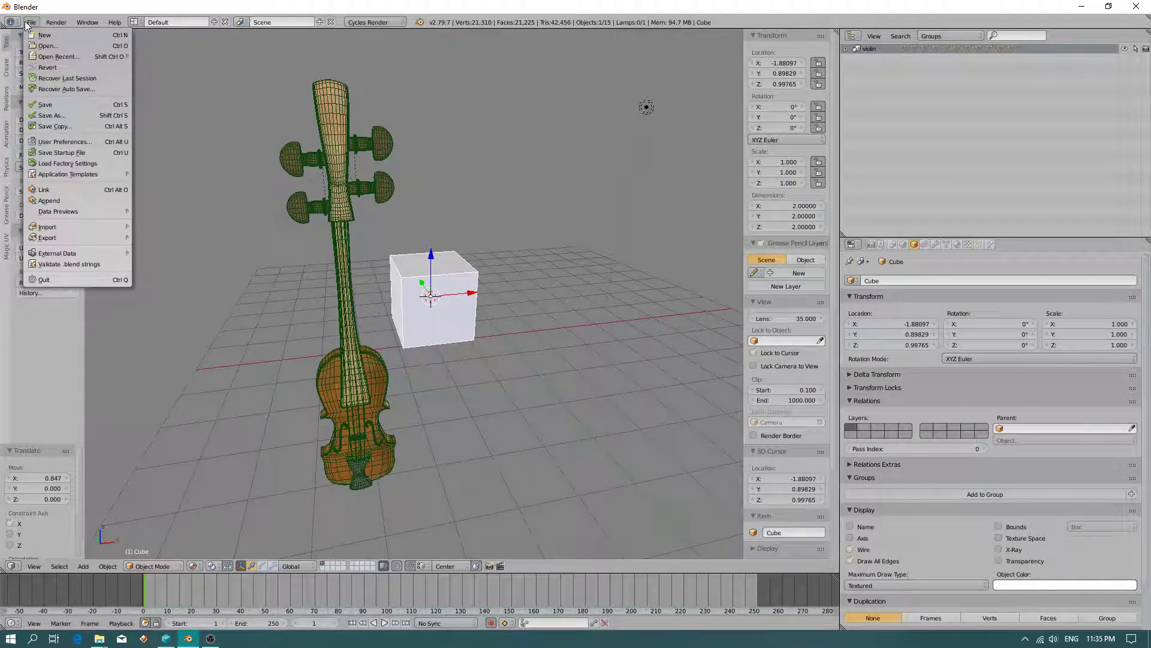
pyautogui.click(62, 199)
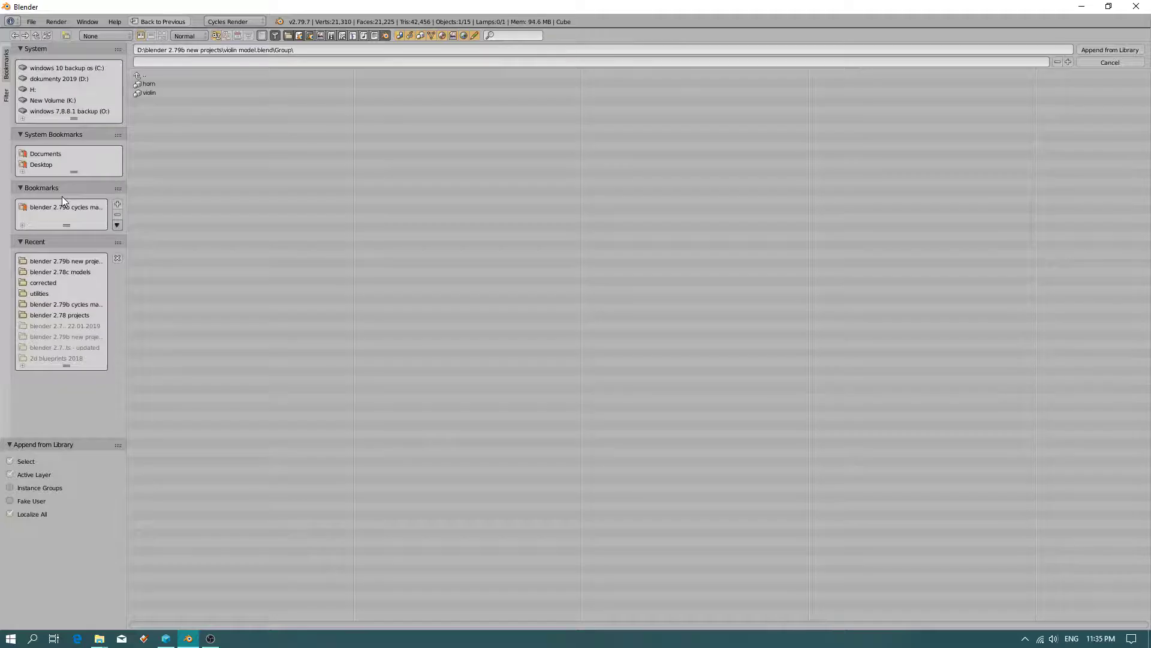
pyautogui.click(135, 75)
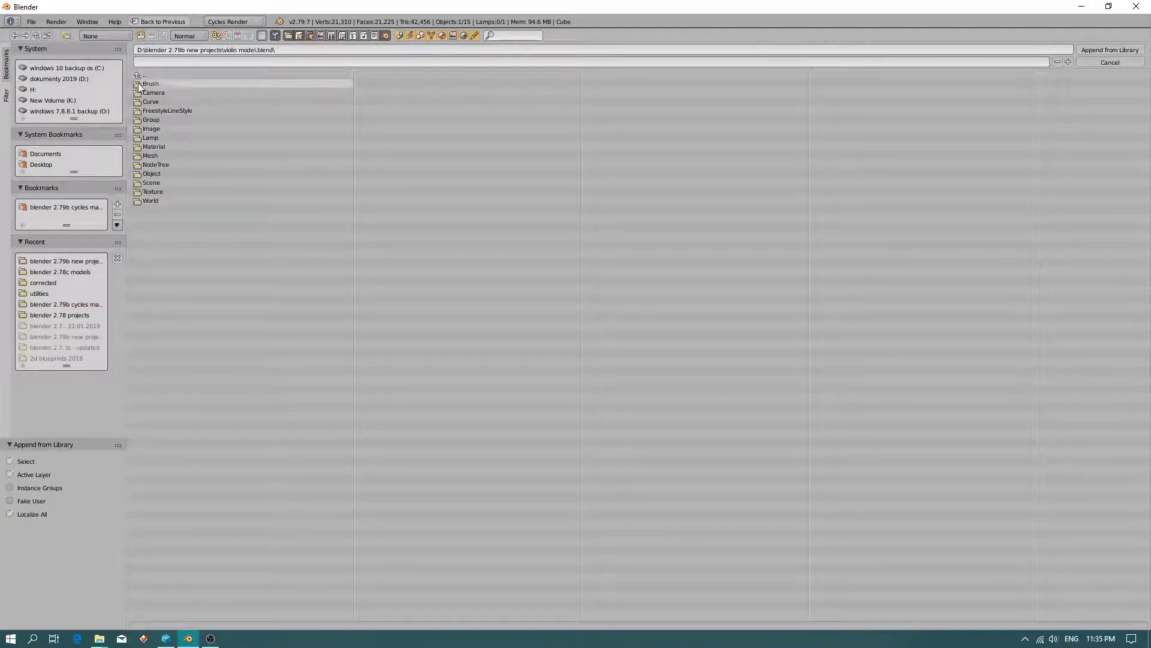
pyautogui.click(153, 156)
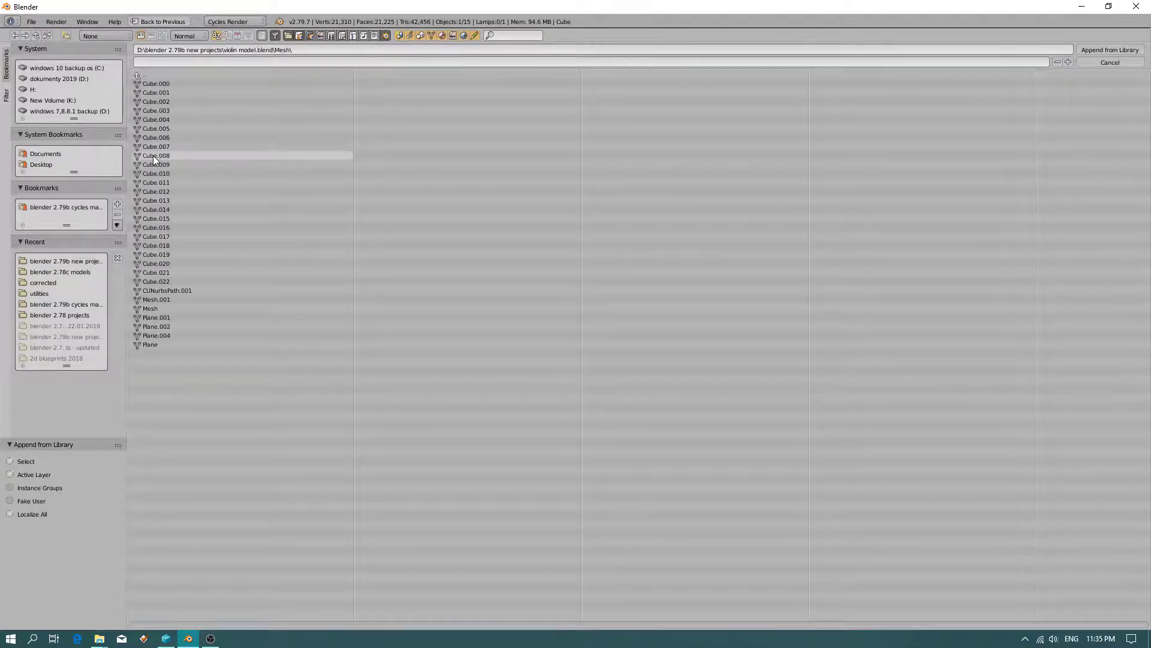
pyautogui.click(138, 74)
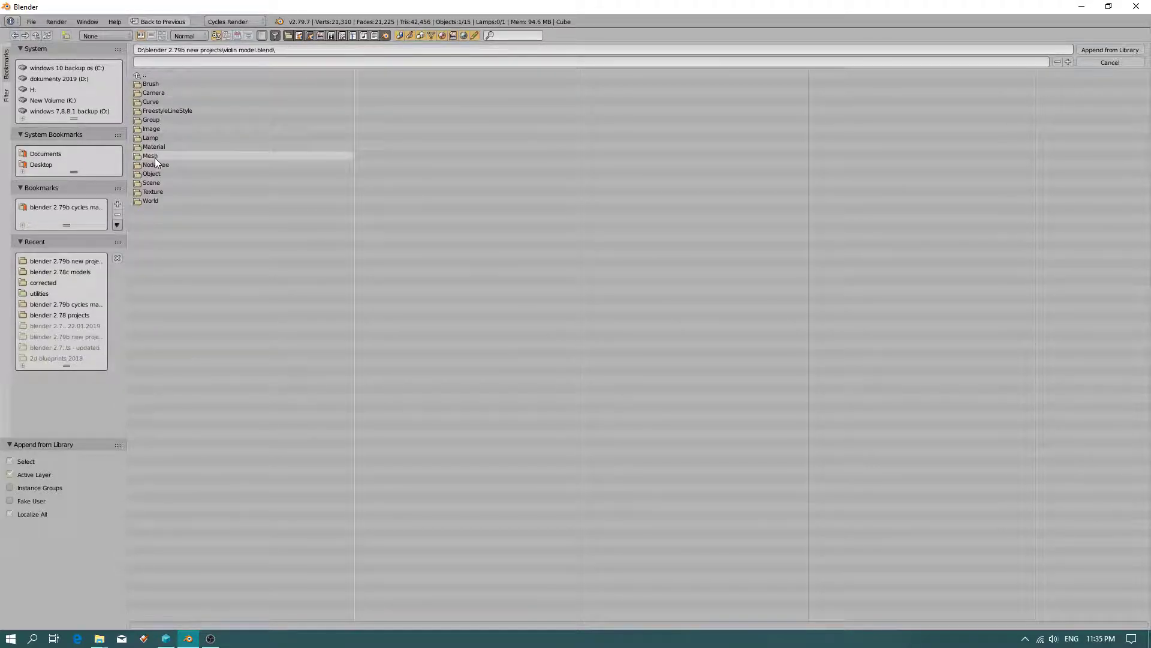
pyautogui.click(151, 173)
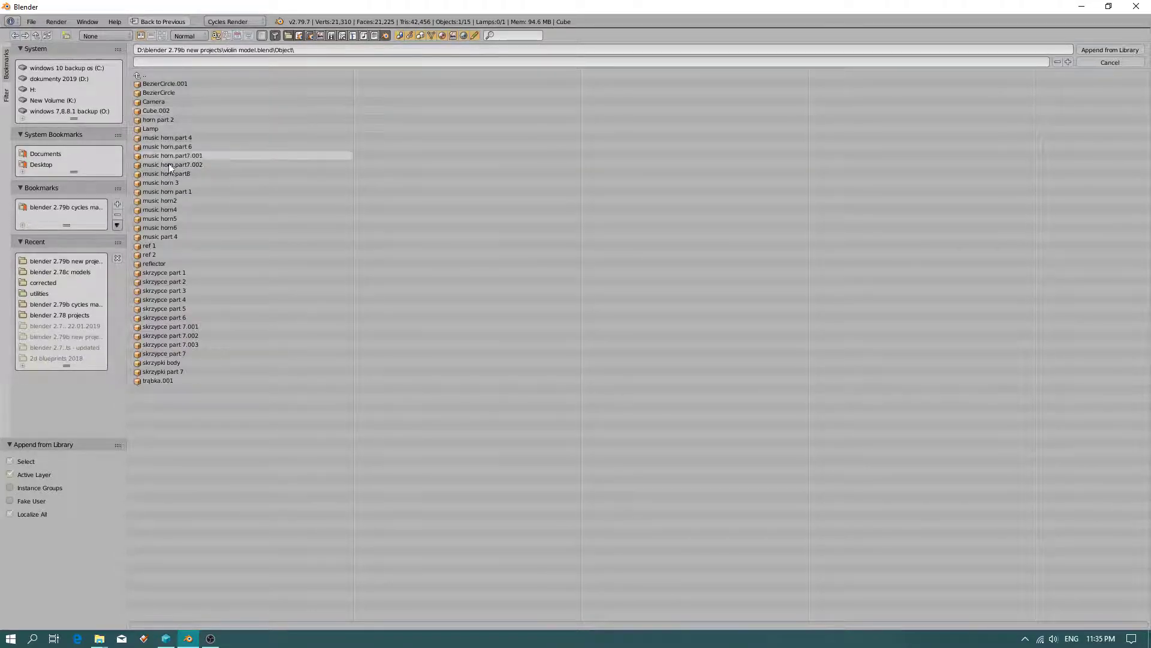
# Select all the music horn objects plus trąbka.001 and horn part 2
pyautogui.click(171, 273)
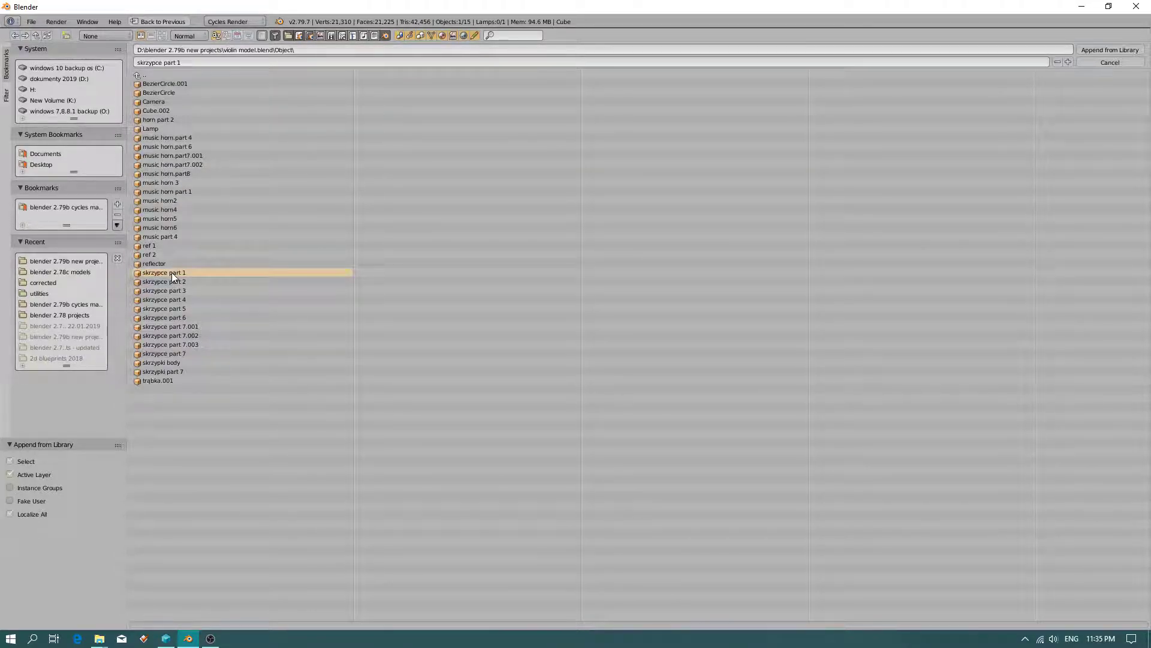
pyautogui.click(175, 137)
pyautogui.keyDown('shift'); pyautogui.click(170, 147); pyautogui.keyUp('shift')
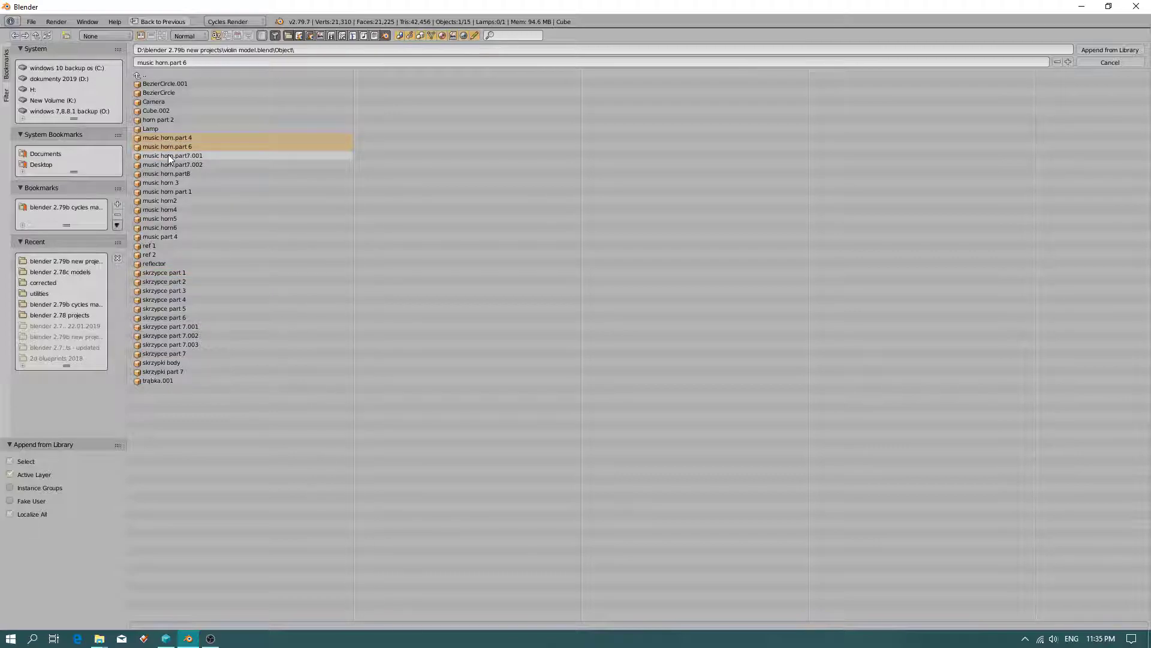
pyautogui.keyDown('shift'); pyautogui.click(168, 155); pyautogui.keyUp('shift')
pyautogui.keyDown('shift'); pyautogui.click(169, 164); pyautogui.keyUp('shift')
pyautogui.keyDown('shift'); pyautogui.click(168, 173); pyautogui.keyUp('shift')
pyautogui.keyDown('shift'); pyautogui.click(169, 183); pyautogui.keyUp('shift')
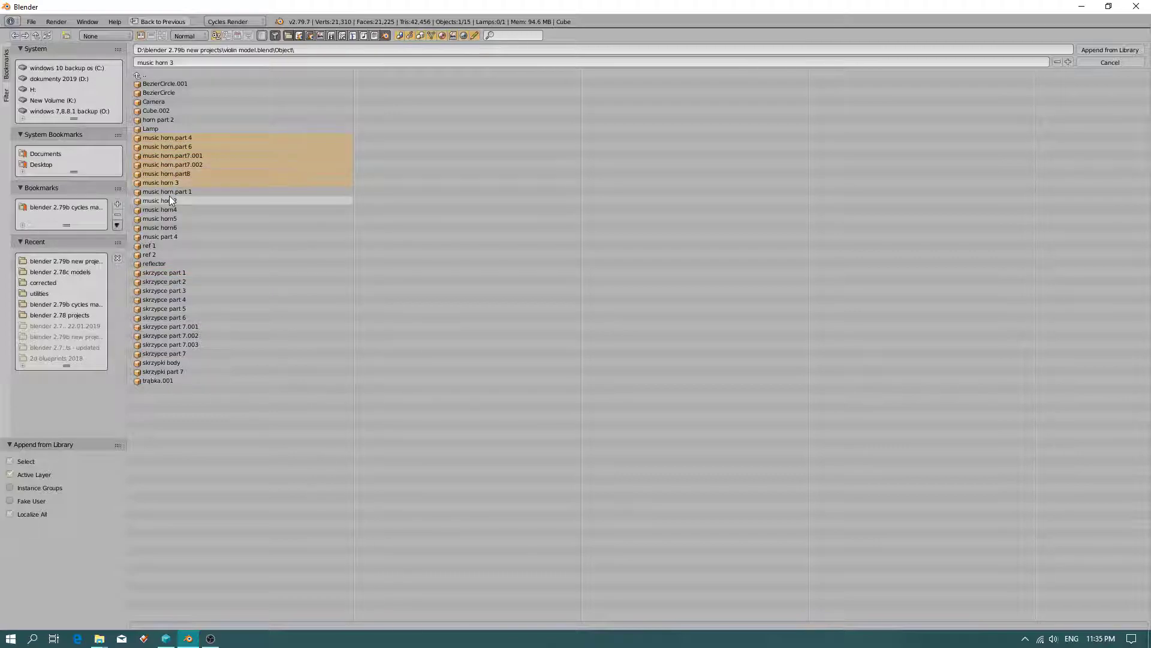
pyautogui.keyDown('shift'); pyautogui.click(170, 191); pyautogui.keyUp('shift')
pyautogui.keyDown('shift'); pyautogui.click(169, 201); pyautogui.keyUp('shift')
pyautogui.keyDown('shift'); pyautogui.click(168, 209); pyautogui.keyUp('shift')
pyautogui.keyDown('shift'); pyautogui.click(168, 218); pyautogui.keyUp('shift')
pyautogui.keyDown('shift'); pyautogui.click(168, 227); pyautogui.keyUp('shift')
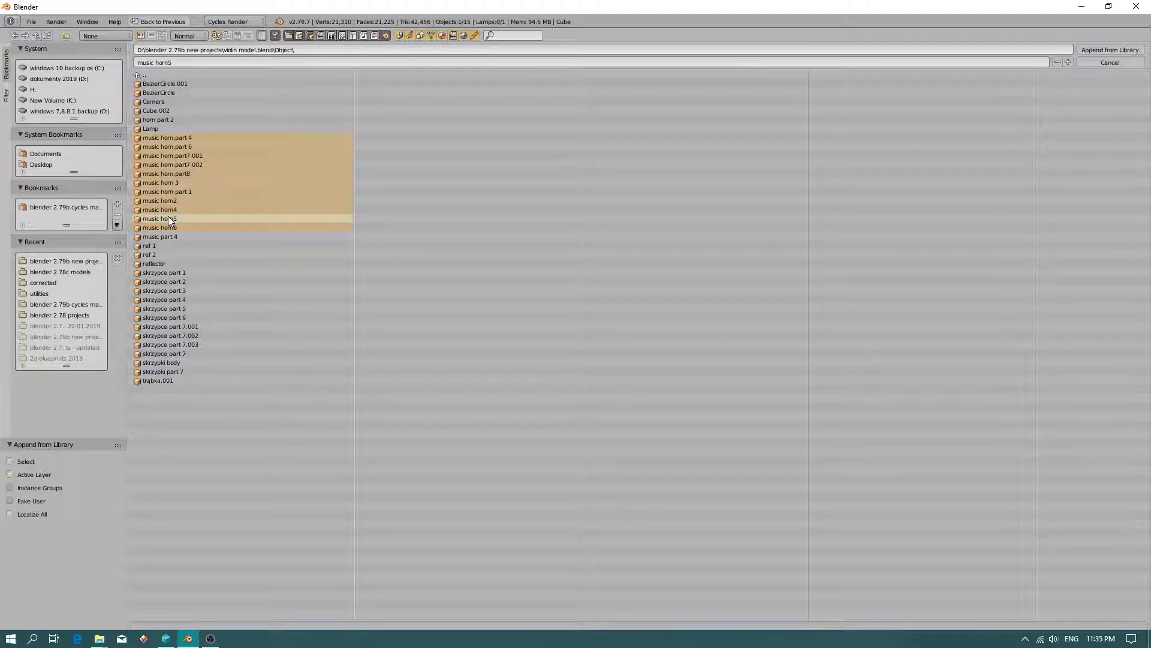
pyautogui.keyDown('shift'); pyautogui.click(168, 236); pyautogui.keyUp('shift')
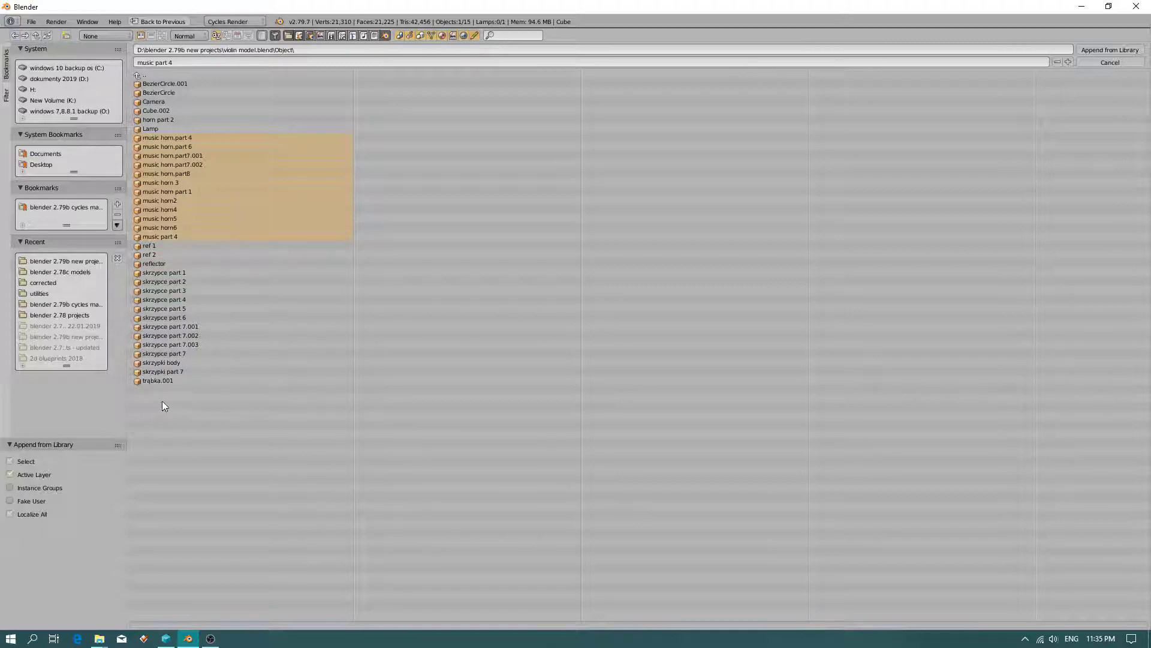
pyautogui.keyDown('shift'); pyautogui.click(159, 382); pyautogui.keyUp('shift')
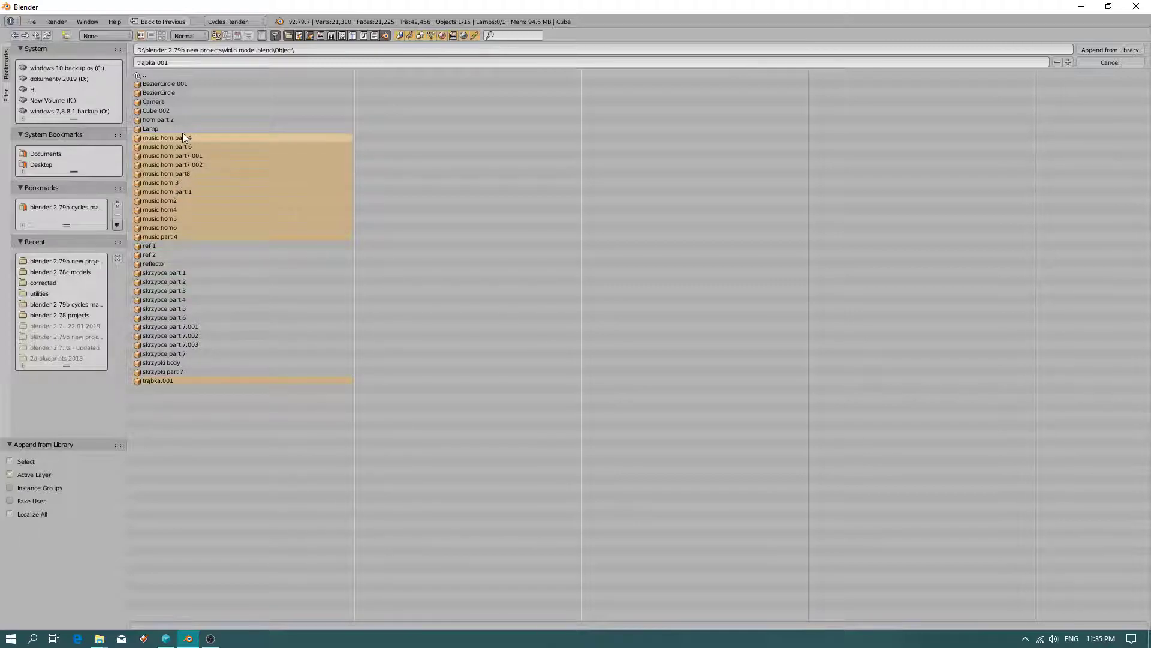
pyautogui.keyDown('shift'); pyautogui.click(169, 120); pyautogui.keyUp('shift')
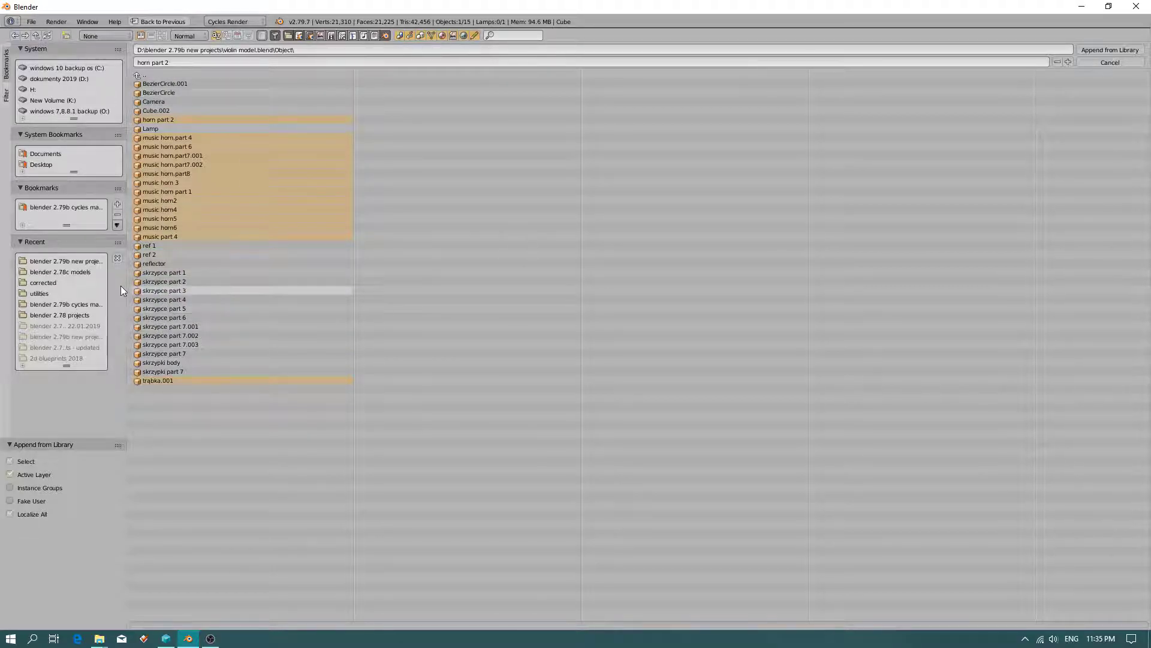
# Append the chosen horn objects and orbit to see the trumpet beside violin and cube
pyautogui.click(1087, 50)
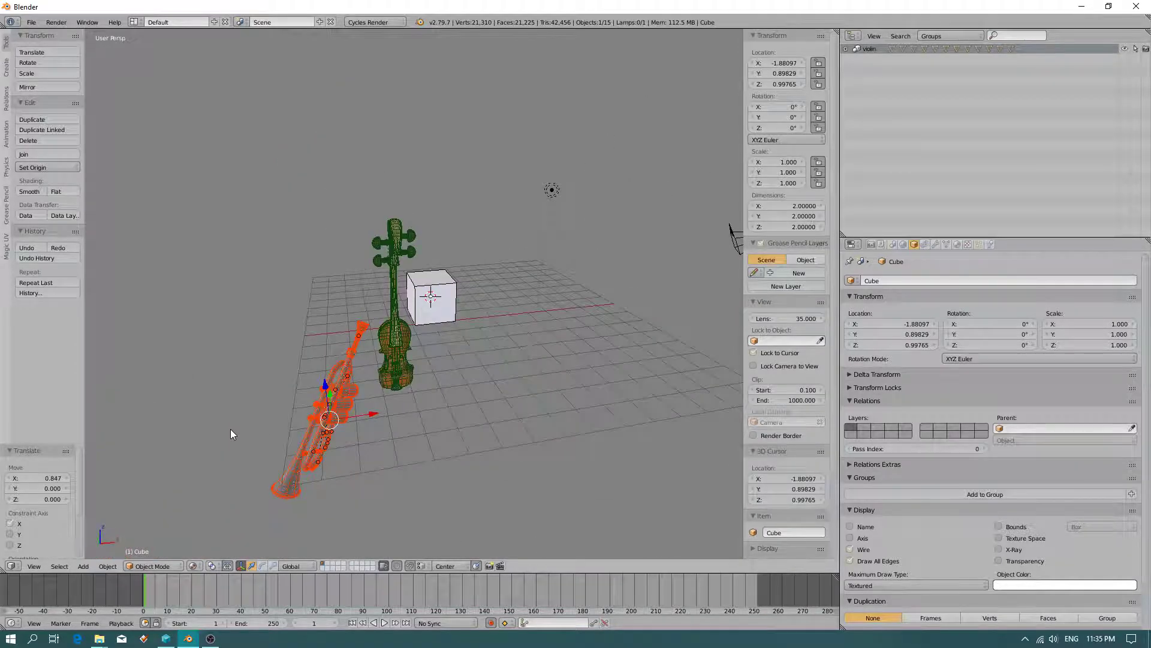
pyautogui.scroll(3, 230, 430)
pyautogui.moveTo(232, 430); pyautogui.dragTo(468, 411, button='middle')
pyautogui.press('a')
pyautogui.scroll(4, 298, 319)
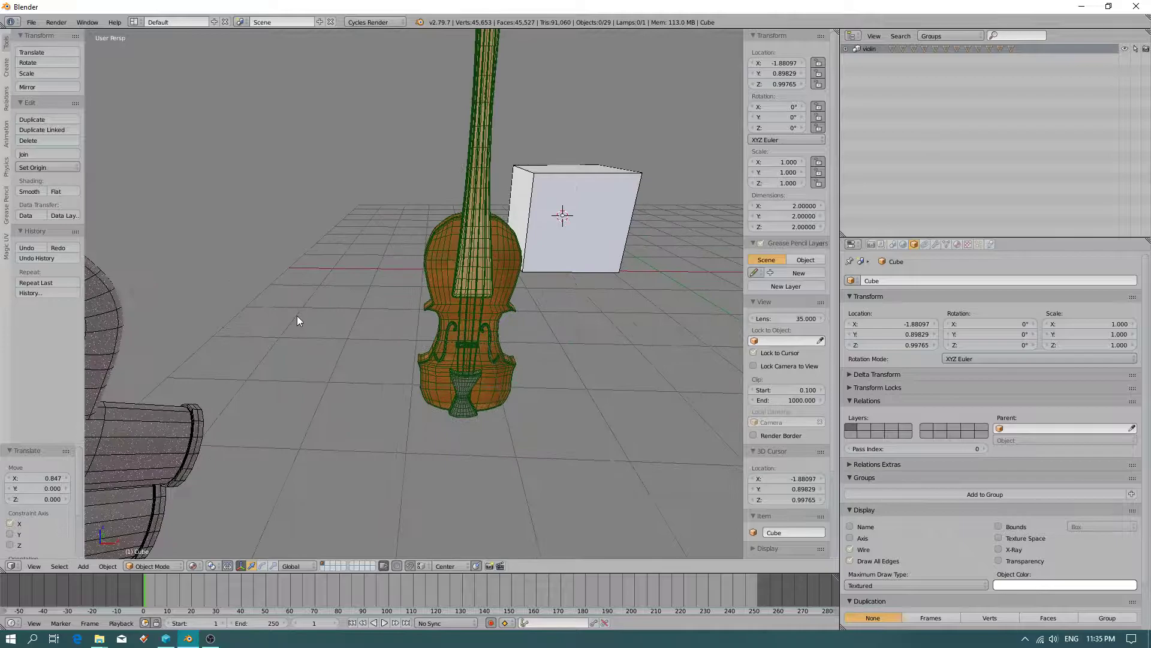
pyautogui.moveTo(298, 320); pyautogui.dragTo(388, 392, button='middle')
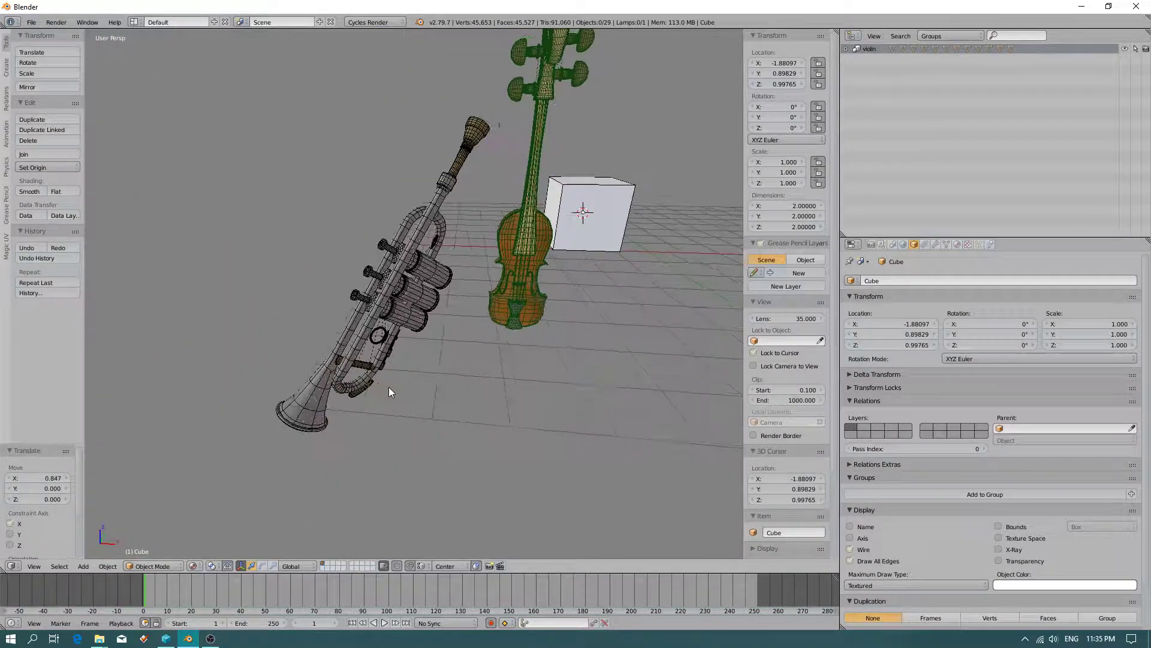
pyautogui.click(389, 392)
pyautogui.scroll(-4, 424, 325)
pyautogui.moveTo(423, 325); pyautogui.dragTo(314, 355, button='middle')
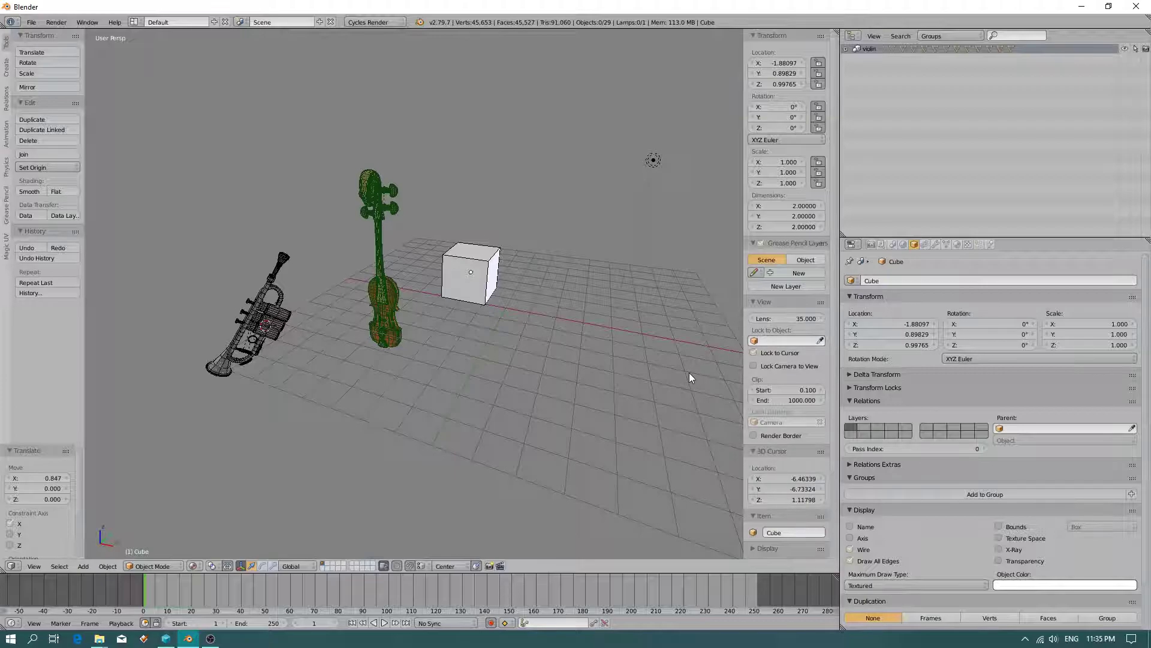
# In the N sidebar's Display panel, raise Grid Floor Lines to 127
pyautogui.press('n')
pyautogui.press('n')
pyautogui.press('n')
pyautogui.press('n')
pyautogui.scroll(-5, 789, 322)
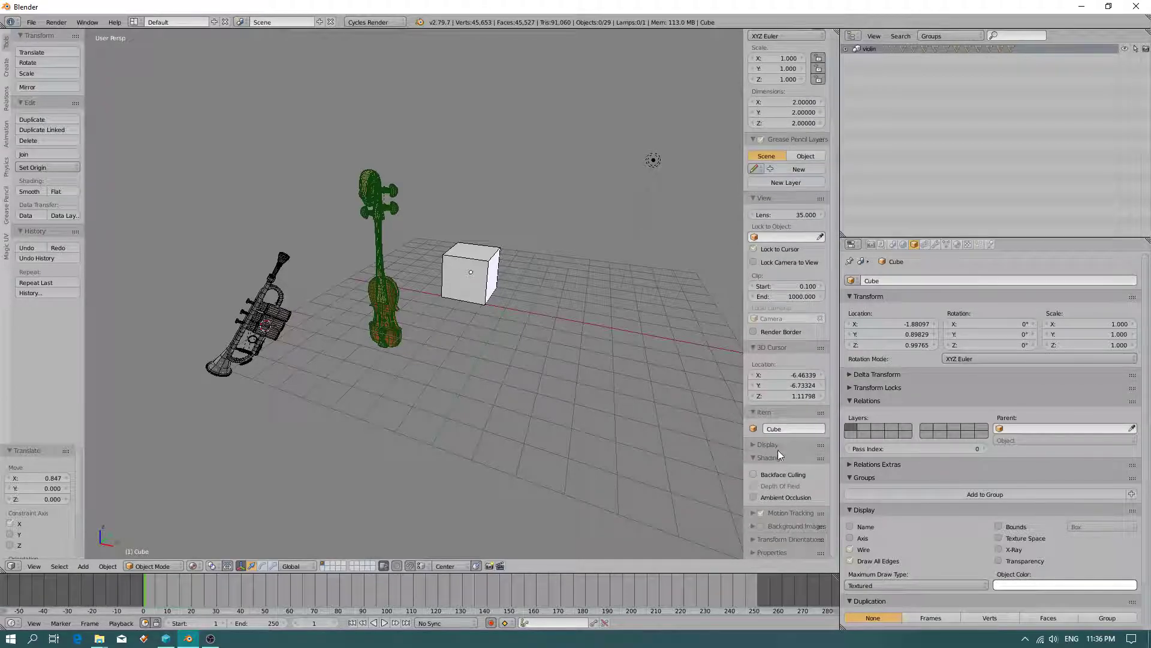
pyautogui.click(754, 445)
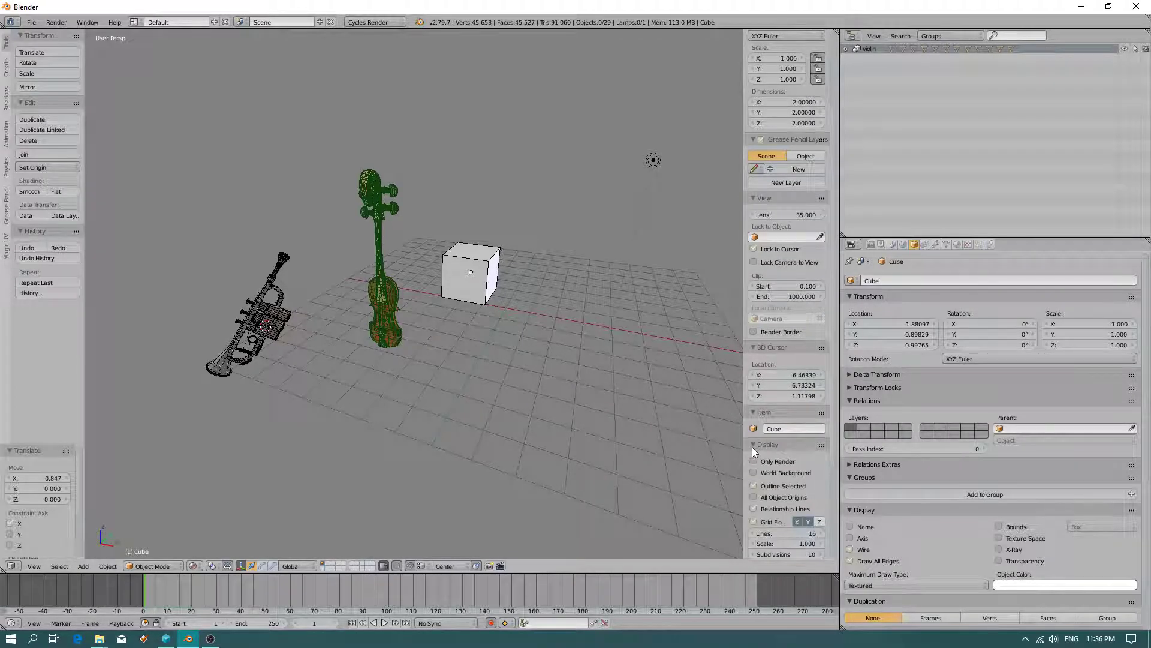
pyautogui.moveTo(764, 534); pyautogui.dragTo(826, 544)
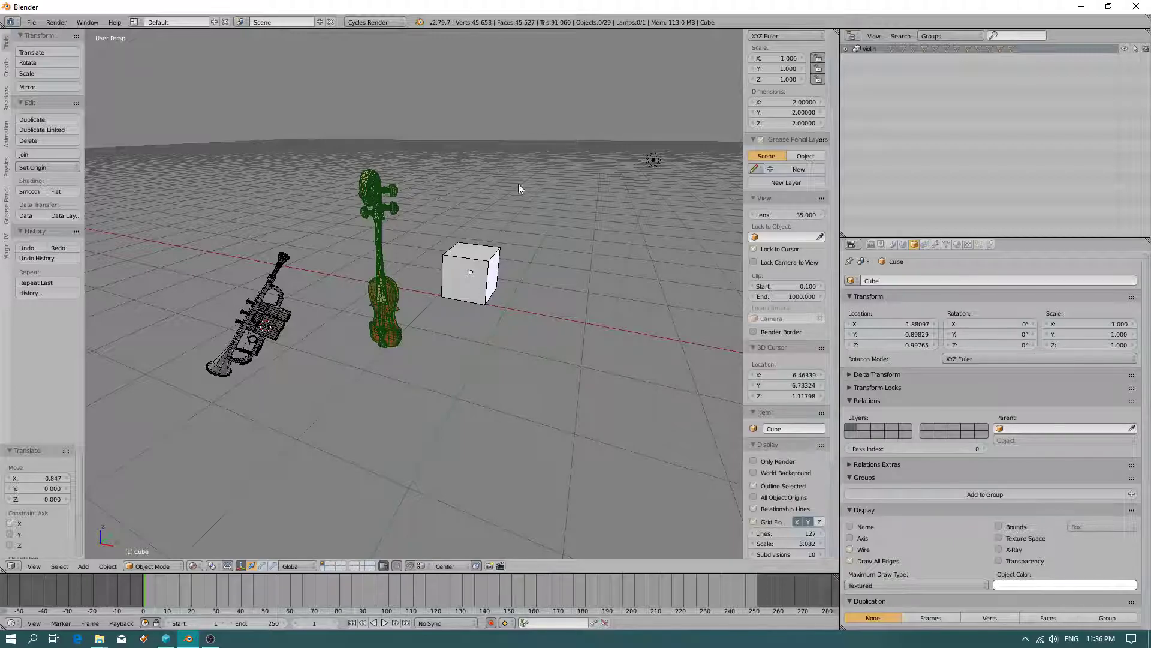
pyautogui.moveTo(416, 257); pyautogui.dragTo(588, 277, button='middle')
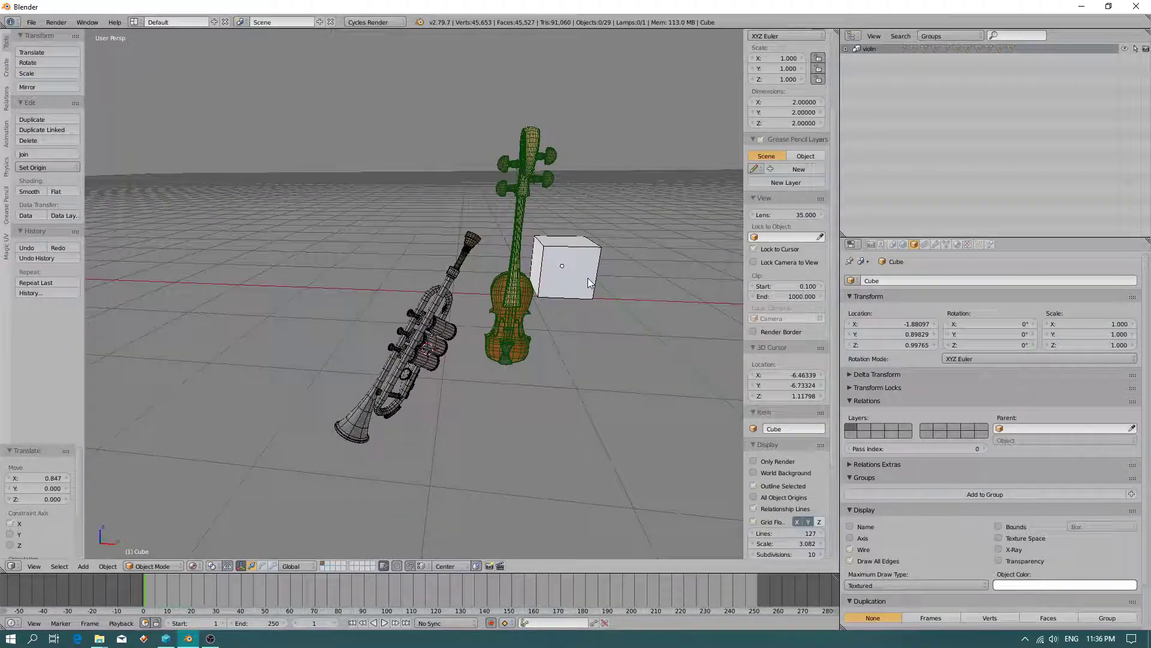
pyautogui.scroll(4, 412, 341)
pyautogui.scroll(-1, 400, 339)
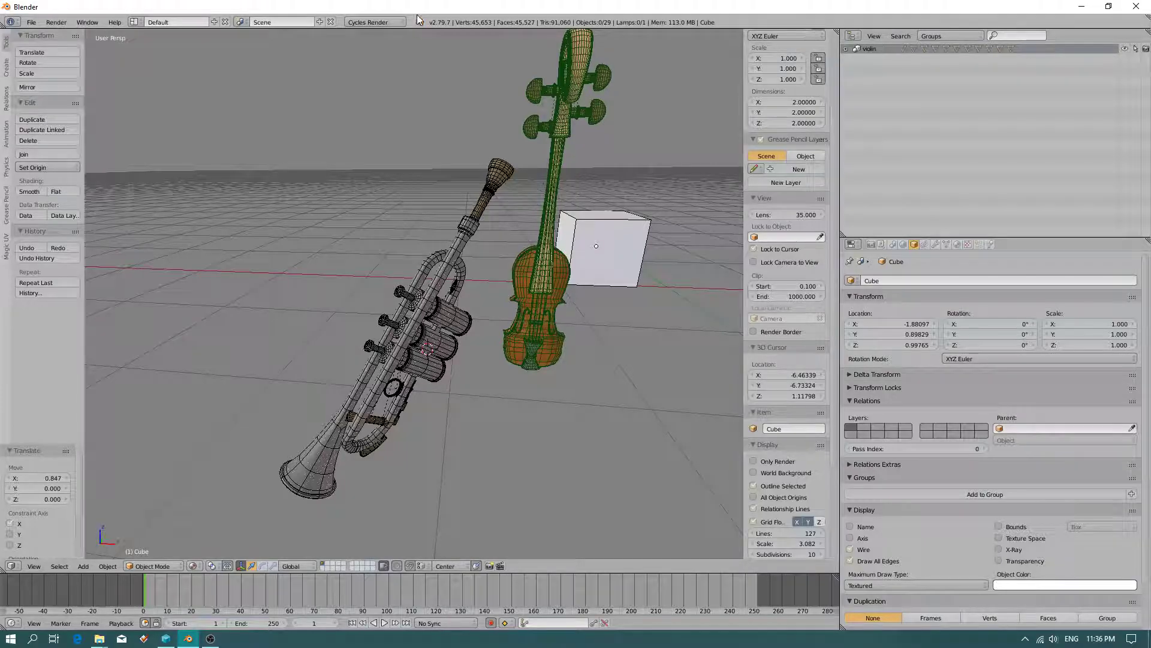
pyautogui.scroll(-1, 408, 156)
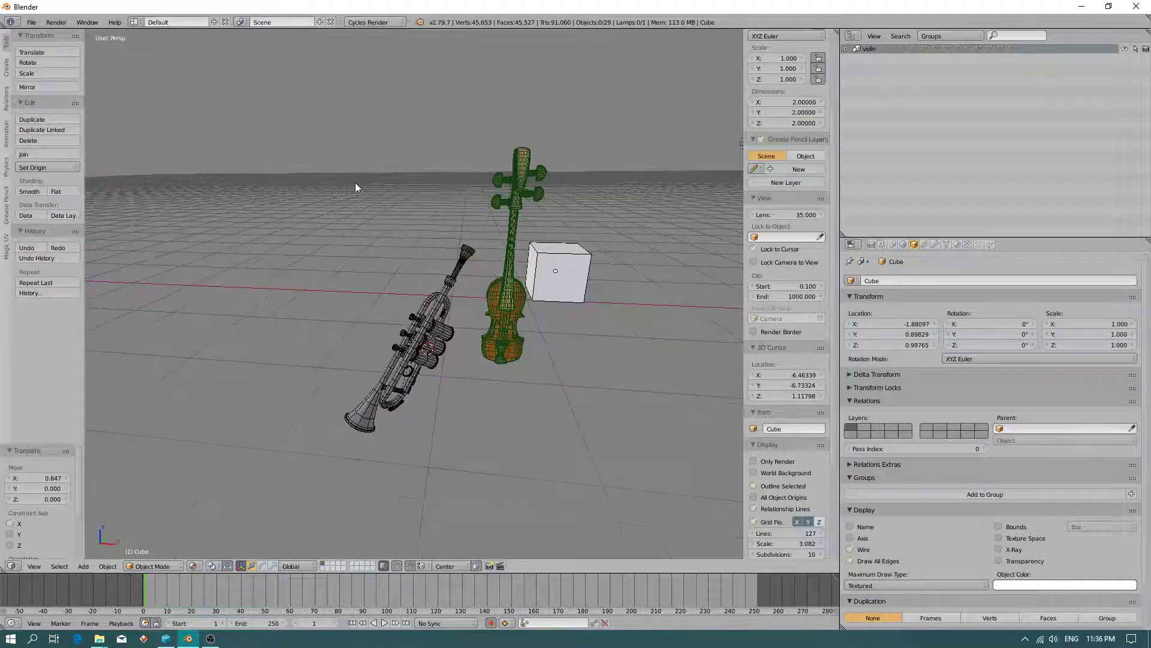
pyautogui.scroll(3, 369, 201)
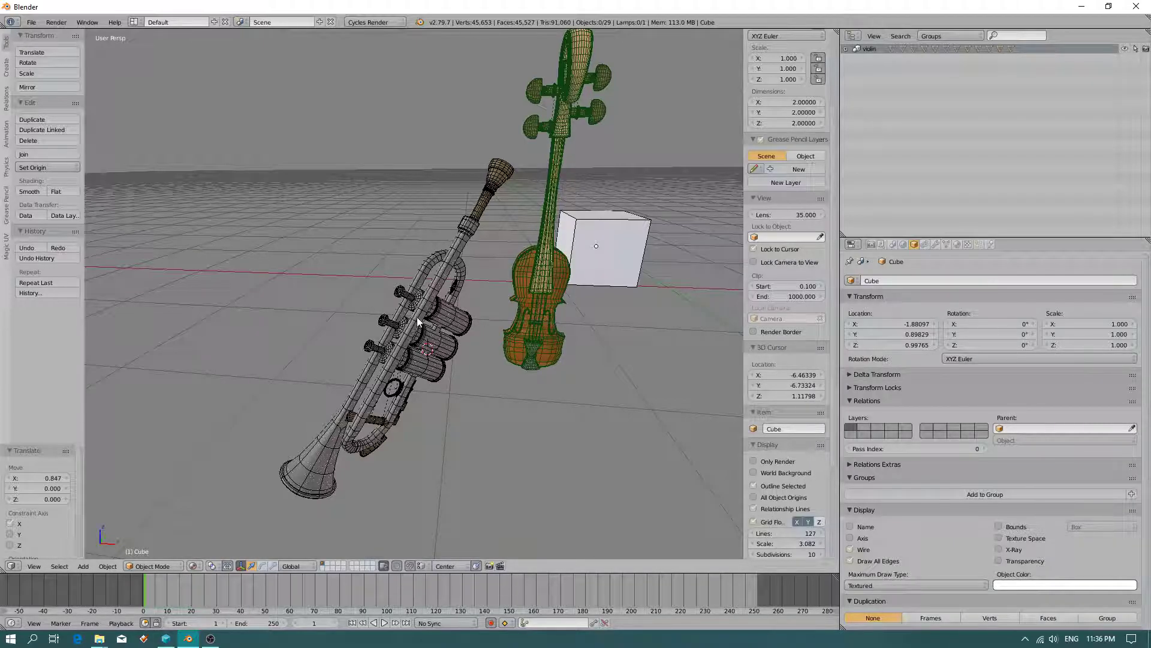
pyautogui.moveTo(470, 304); pyautogui.dragTo(443, 297, button='middle')
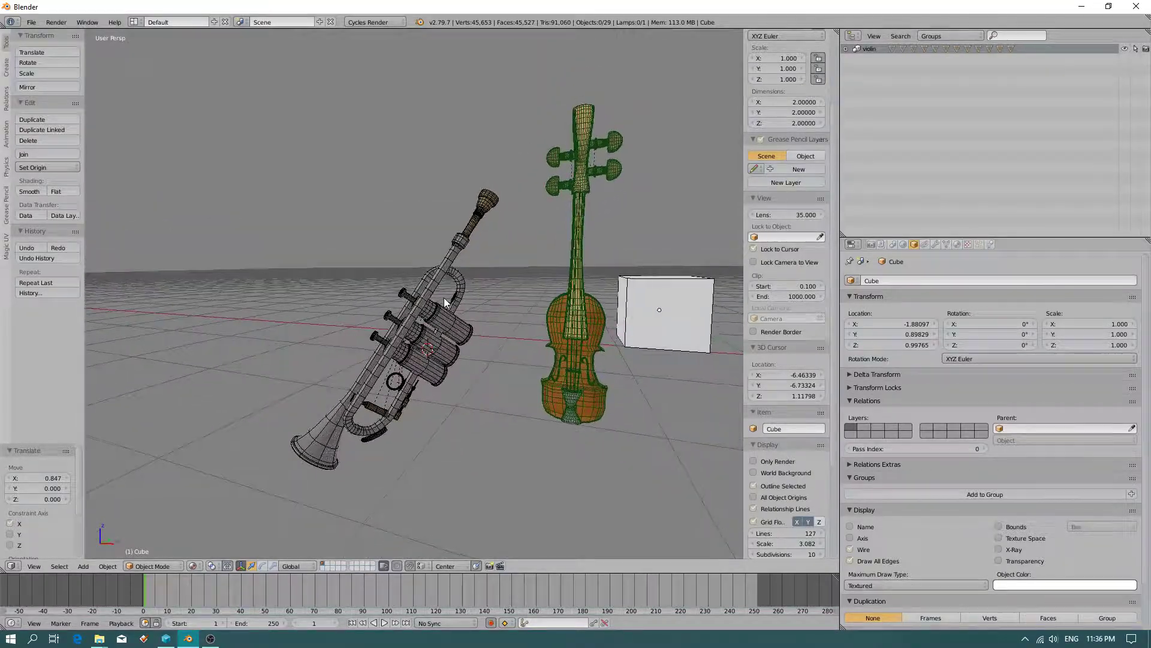
# Select all the trumpet parts, including the valves and music horn part 1
pyautogui.rightClick(443, 308)
pyautogui.keyDown('shift'); pyautogui.rightClick(413, 353); pyautogui.keyUp('shift')
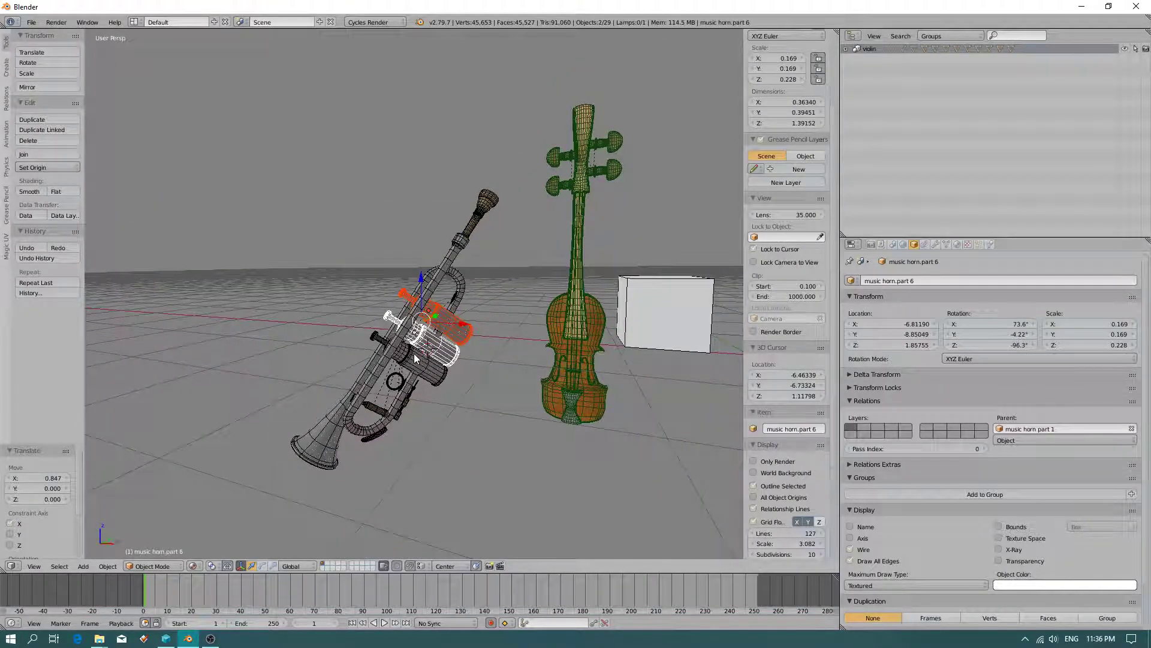
pyautogui.keyDown('shift'); pyautogui.rightClick(397, 357); pyautogui.keyUp('shift')
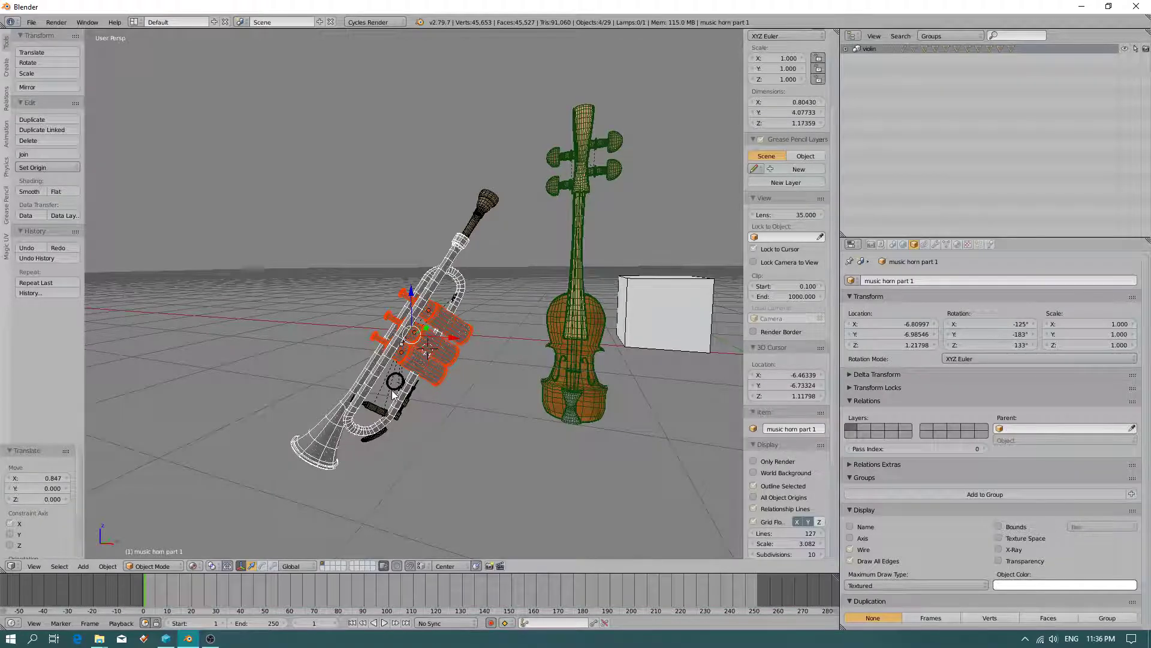
pyautogui.moveTo(509, 200)
pyautogui.keyDown('ctrl'); pyautogui.mouseDown()
pyautogui.moveTo(192, 481)
pyautogui.moveTo(488, 334)
pyautogui.moveTo(497, 186)
pyautogui.moveTo(501, 198)
pyautogui.mouseUp(); pyautogui.keyUp('ctrl')
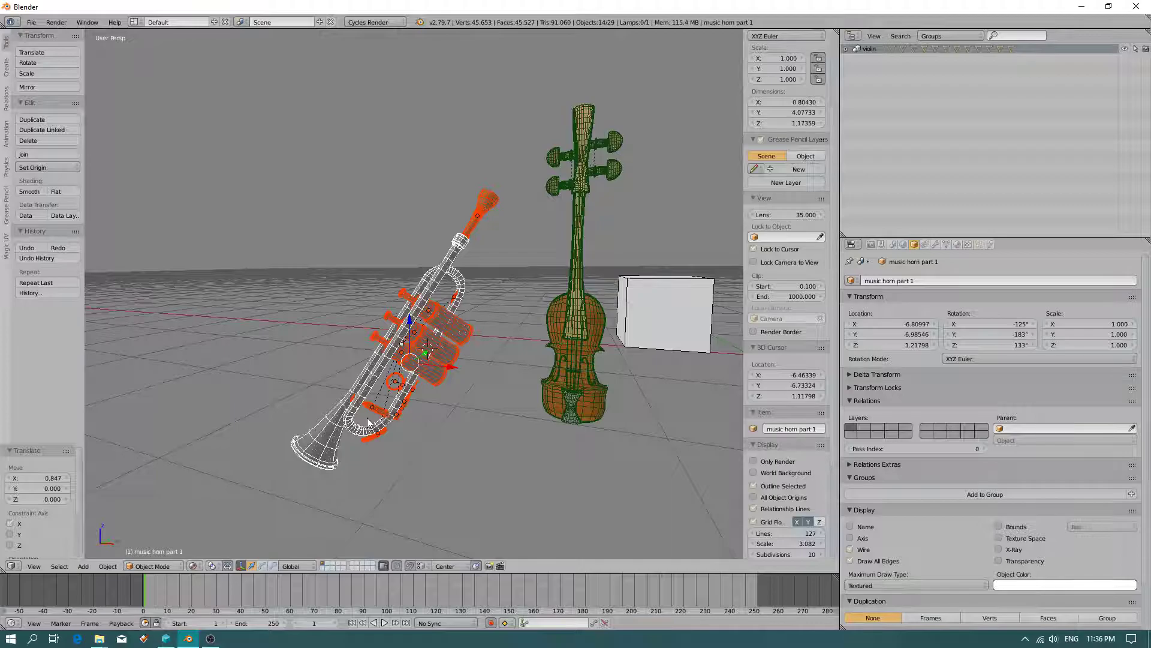
# Clear the horn parts' parent using Clear and Keep Transformation
pyautogui.hotkey('ctrl', 'p')
pyautogui.hotkey('alt', 'p')
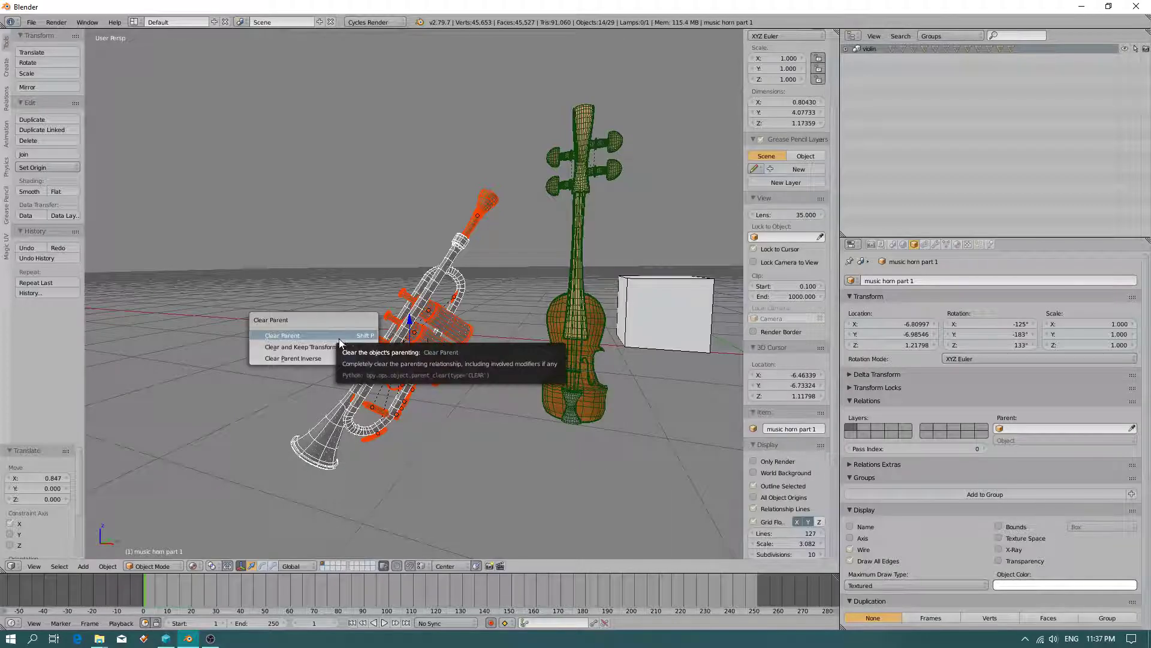
pyautogui.click(329, 347)
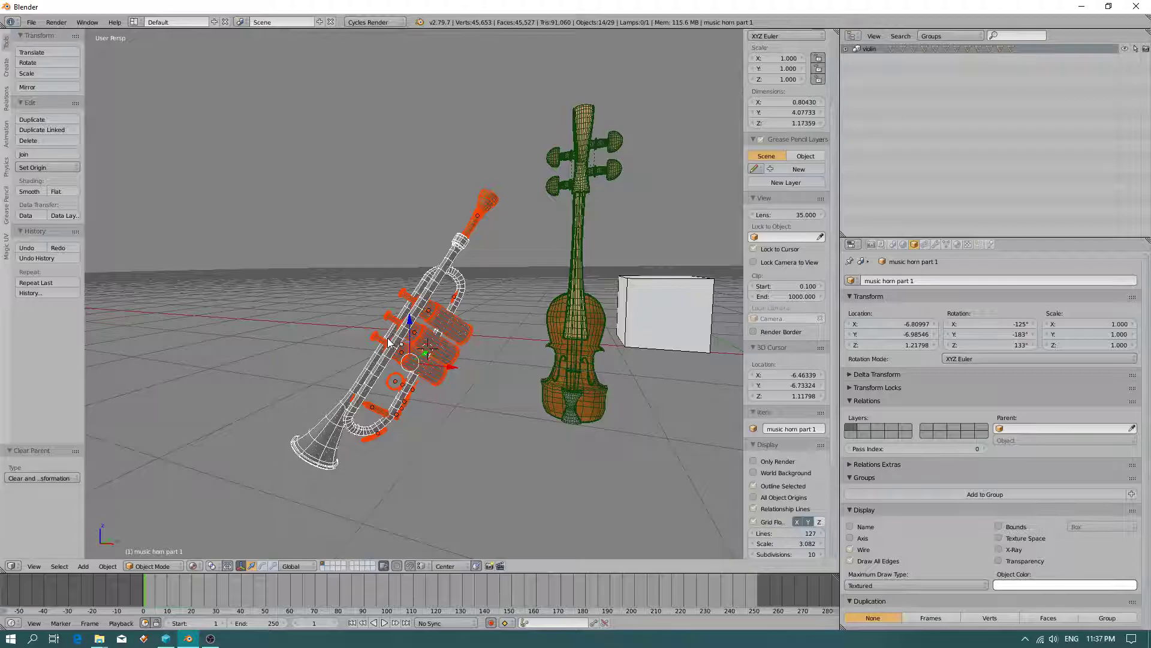
pyautogui.press('space')
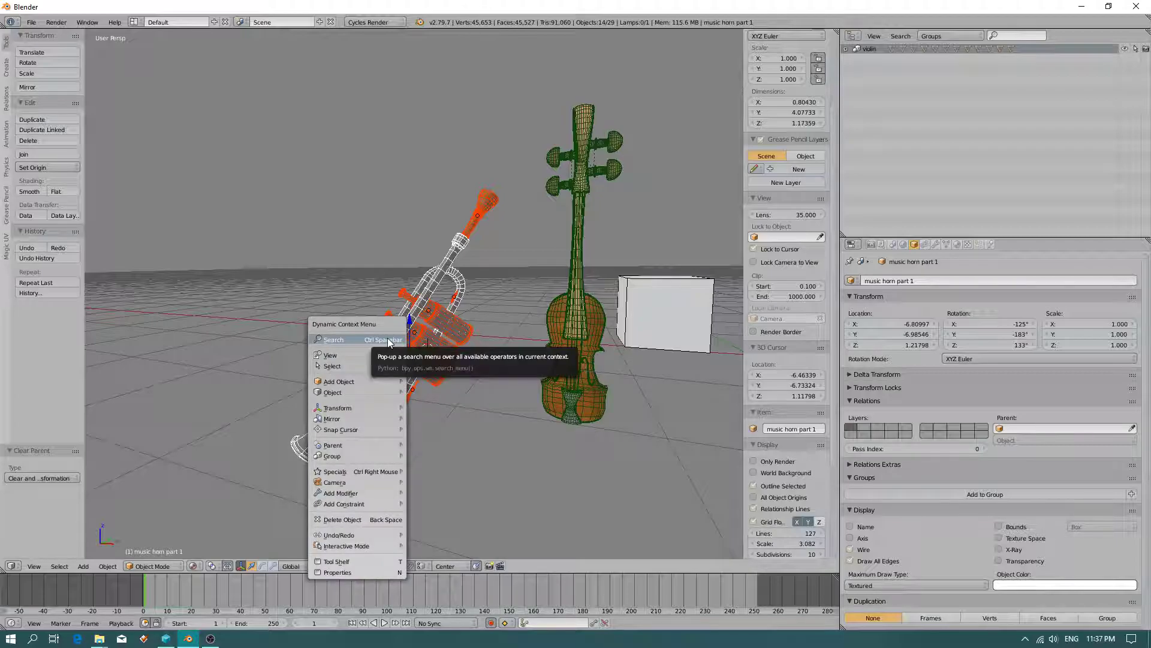
pyautogui.click(31, 22)
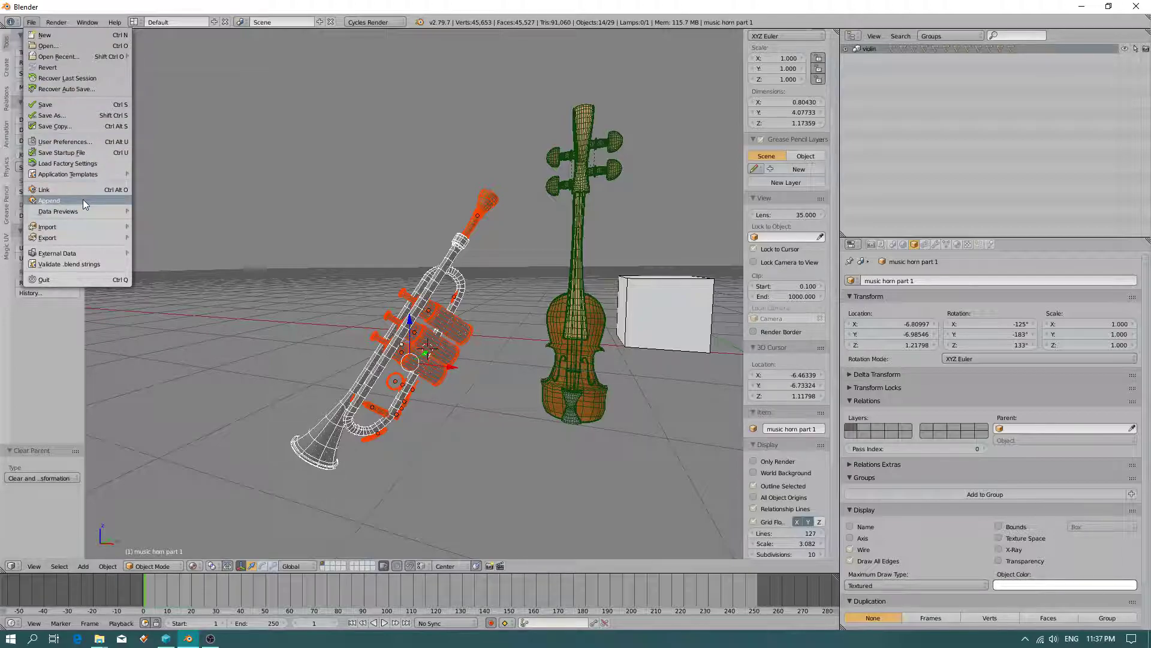
pyautogui.click(98, 142)
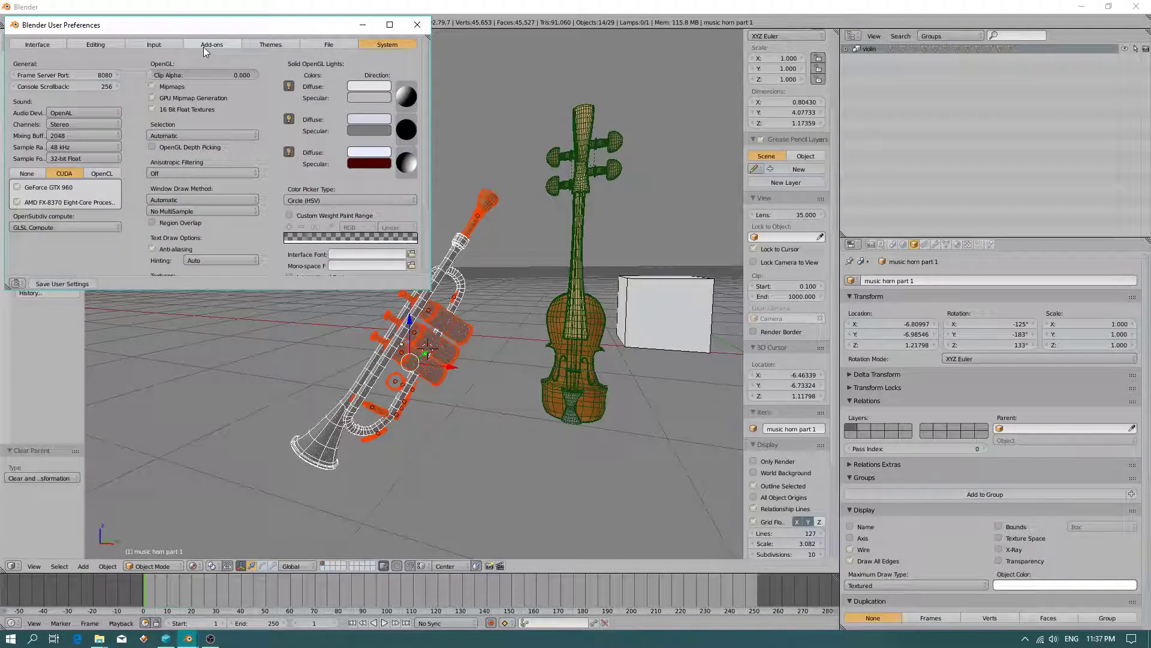
pyautogui.click(204, 47)
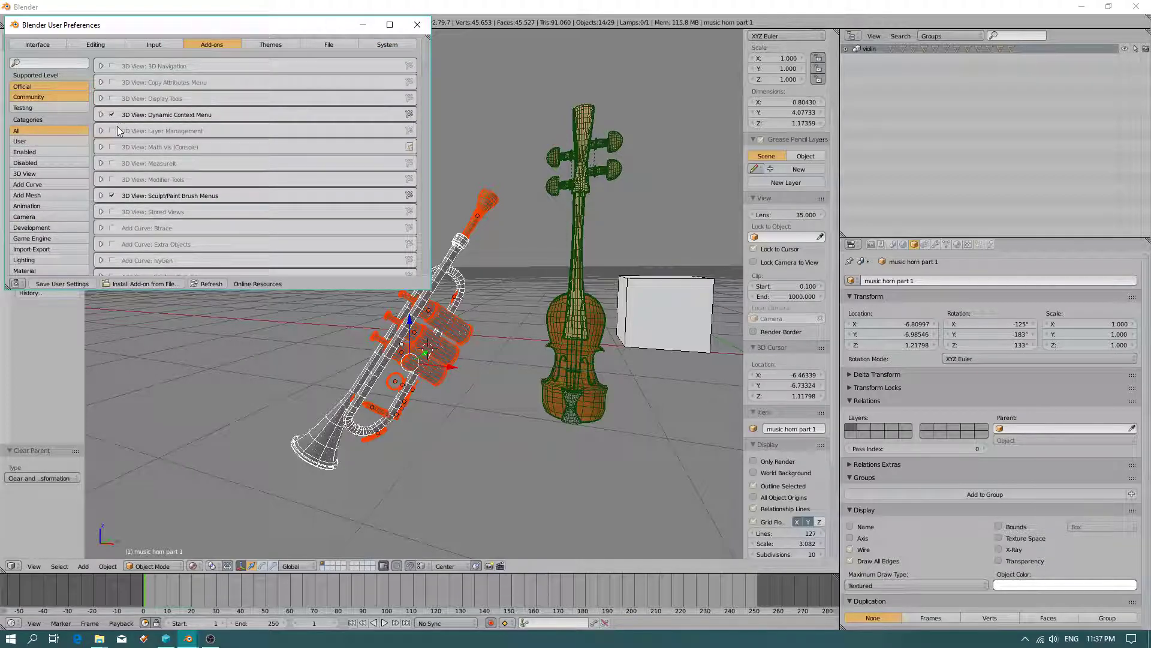
pyautogui.click(418, 25)
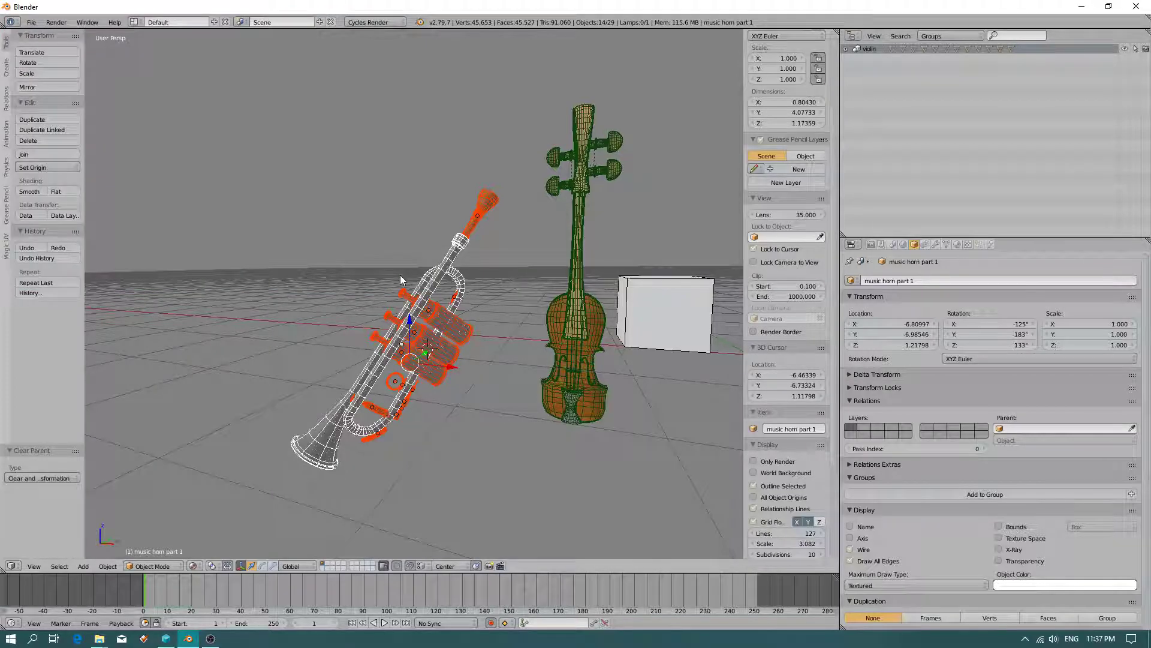
# Create a new group from the horn pieces and name it violin
pyautogui.press('space')
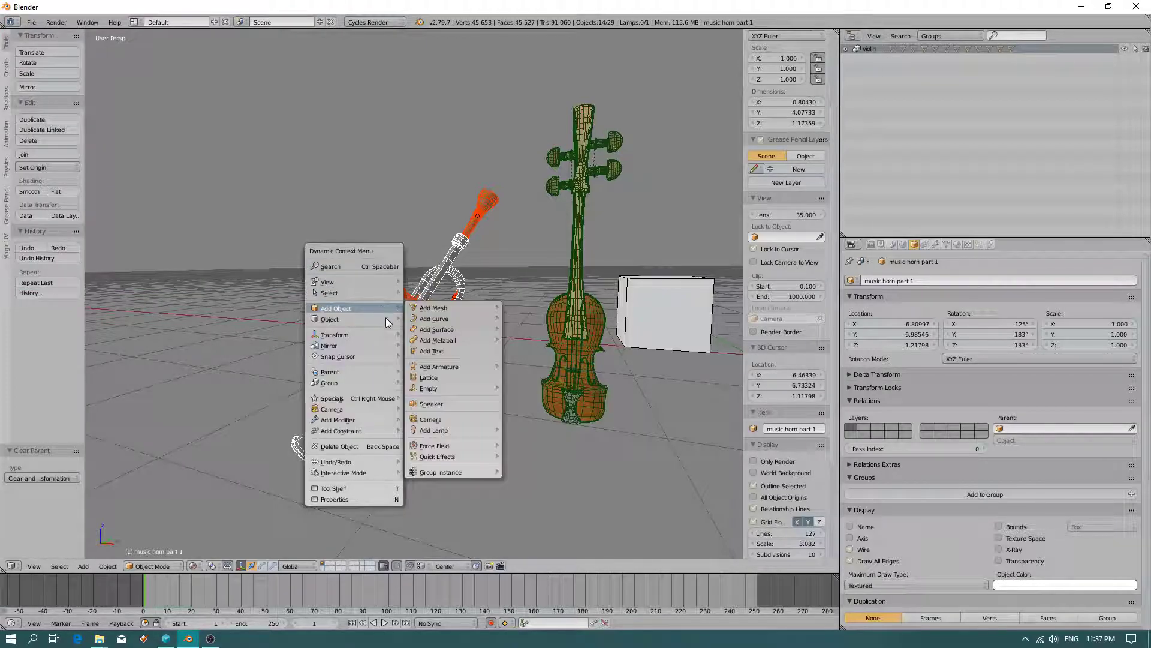
pyautogui.moveTo(359, 381)
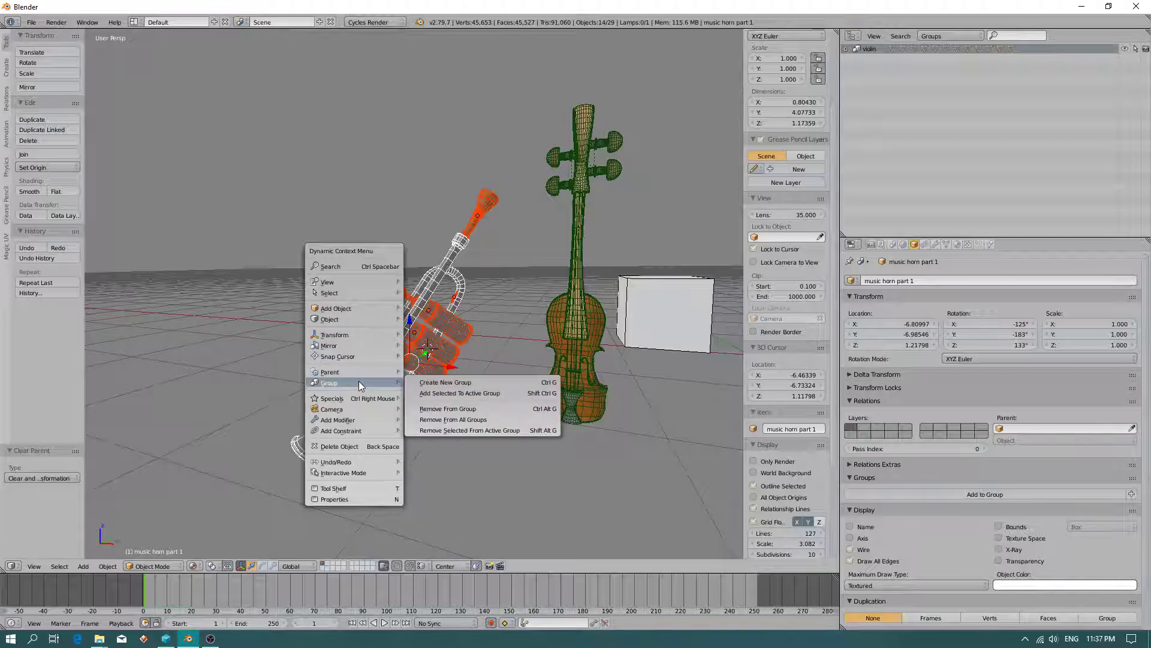
pyautogui.click(485, 383)
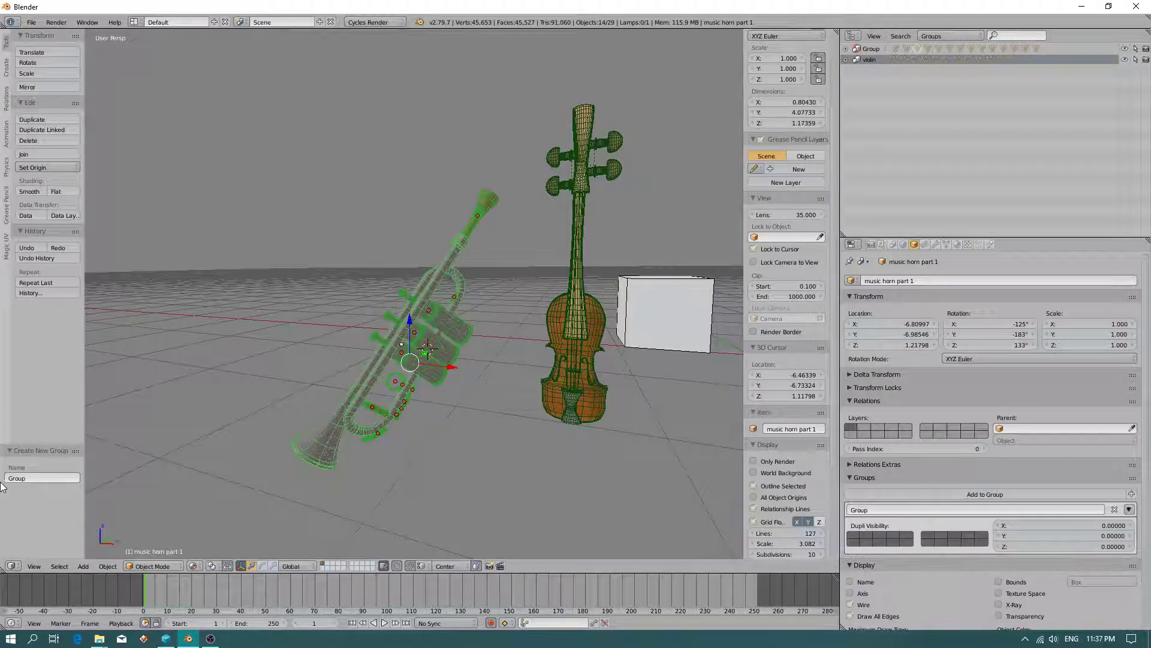
pyautogui.click(32, 477)
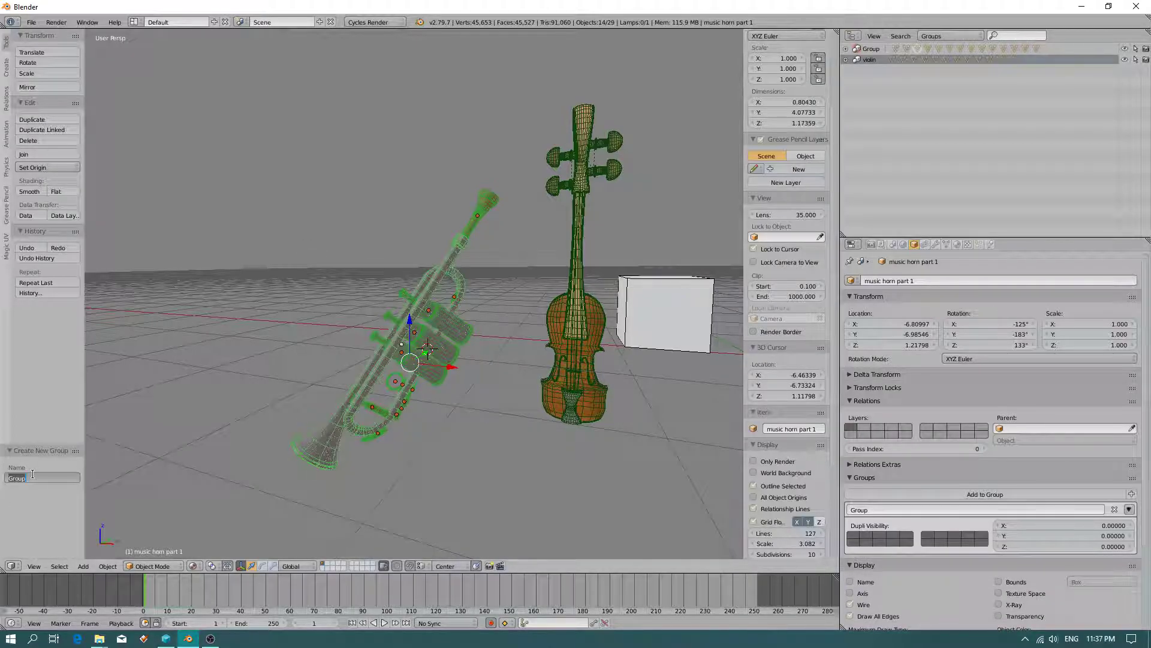
pyautogui.press('BackSpace')
pyautogui.write('violin')
pyautogui.press('Return')
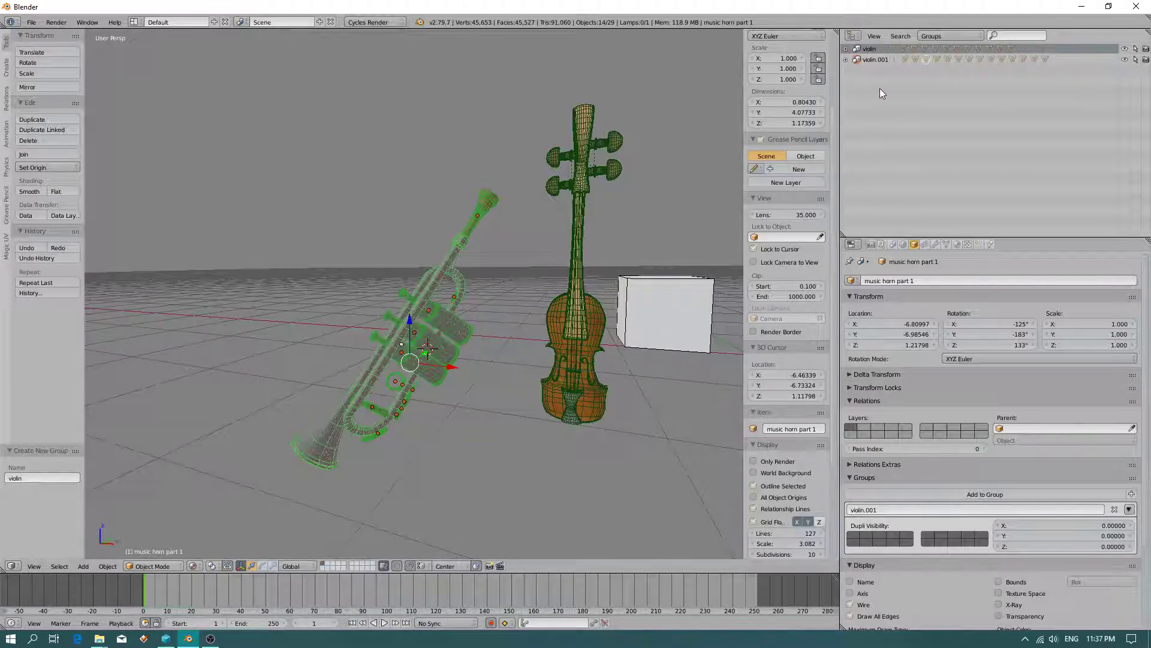
# Rename the duplicate group violin.001 to horn in the Outliner
pyautogui.click(870, 50)
pyautogui.click(869, 57)
pyautogui.doubleClick(871, 60)
pyautogui.write('tr')
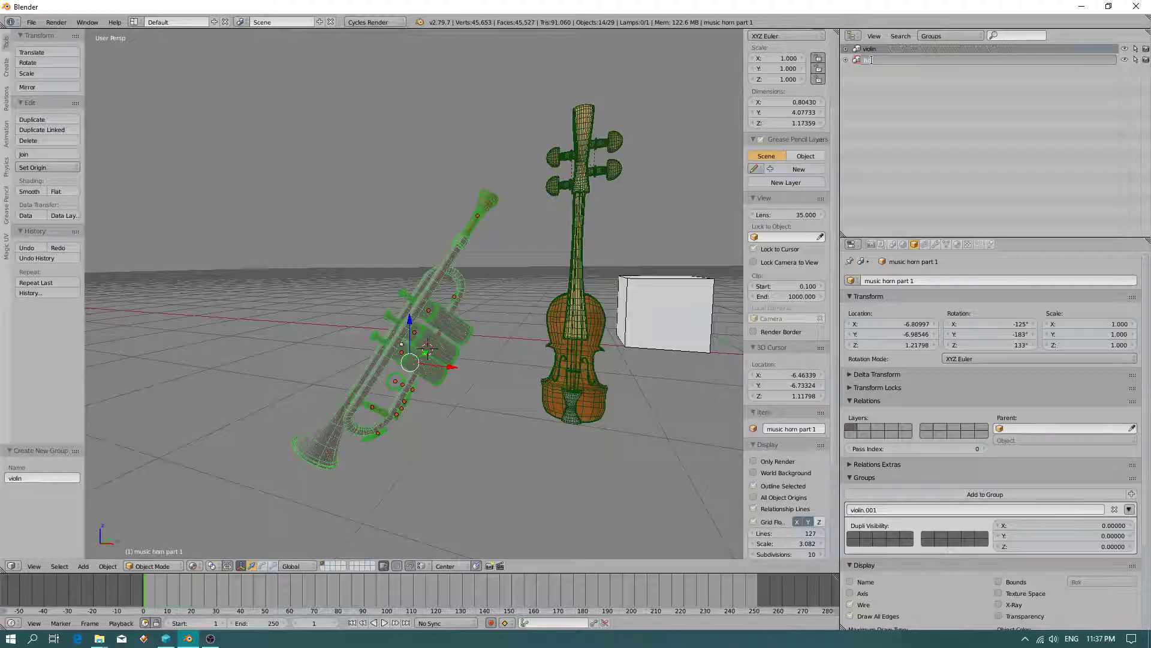
pyautogui.write('rn')
pyautogui.press('Return')
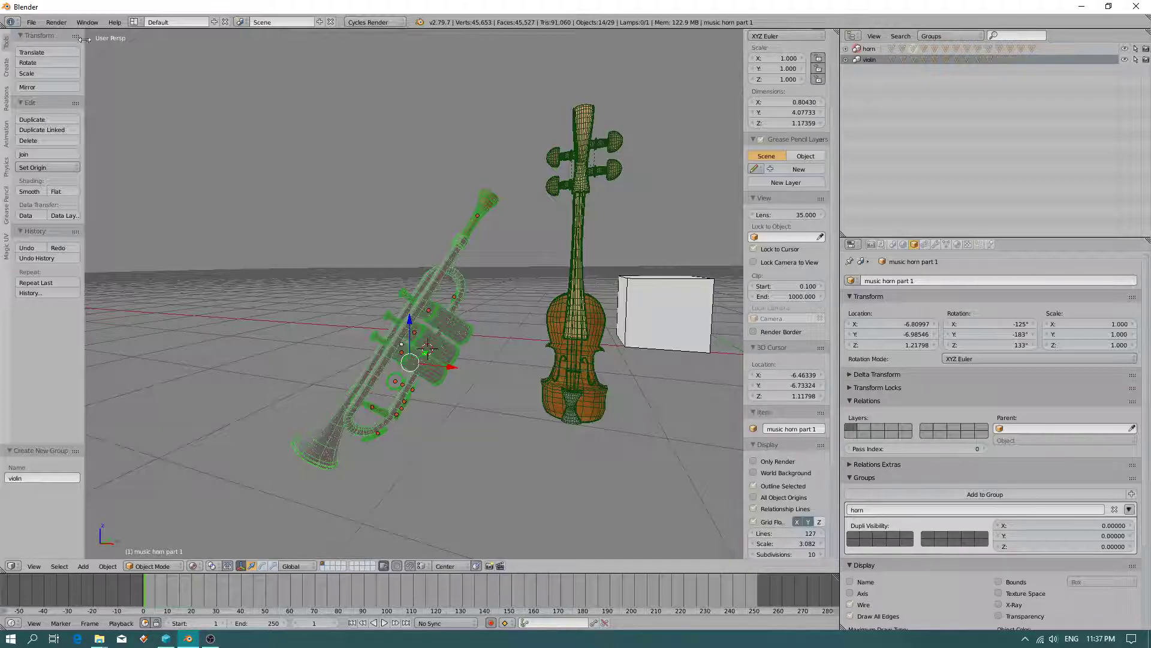
pyautogui.click(31, 22)
# Save the scene under the new file name append text.blend
pyautogui.click(62, 102)
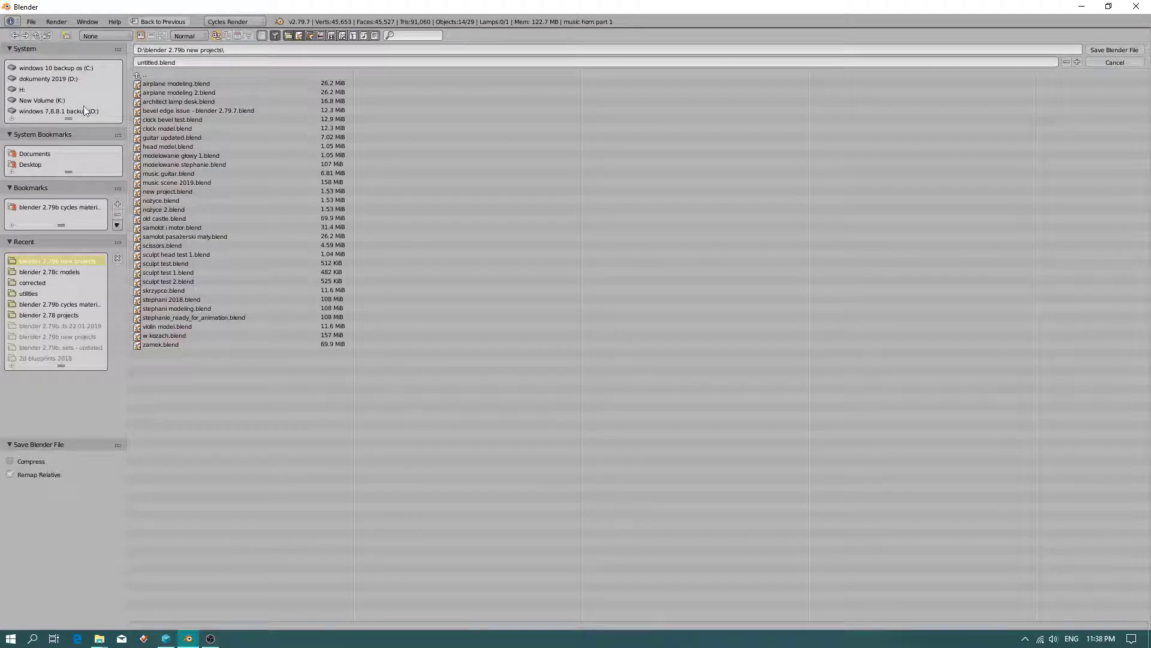
pyautogui.click(185, 63)
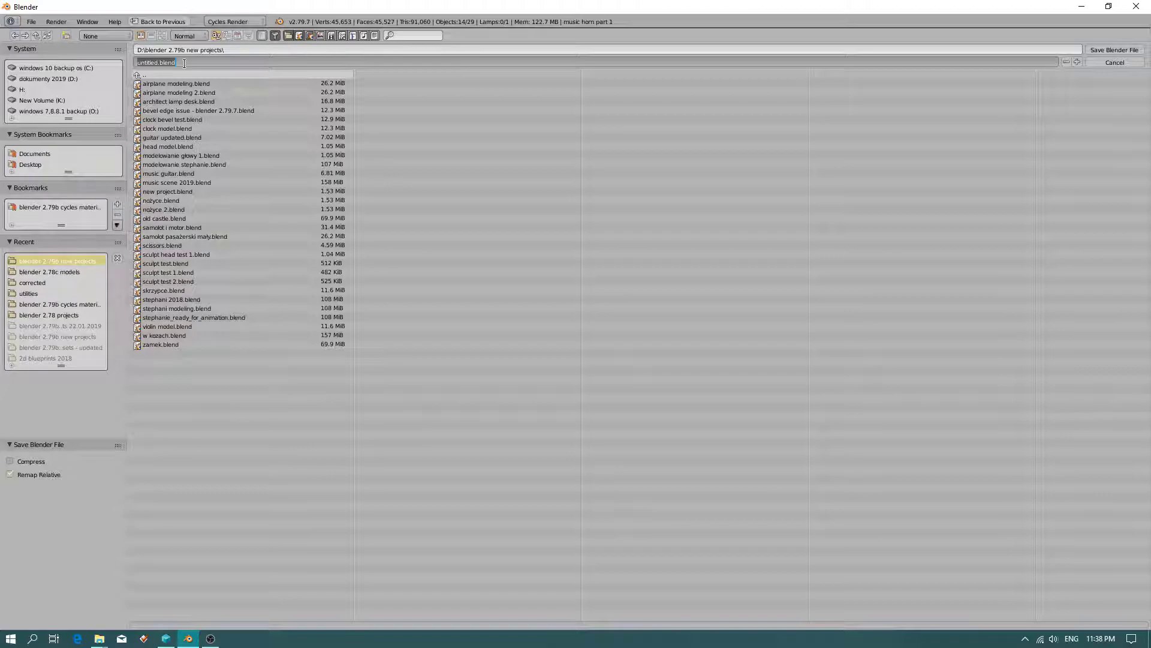
pyautogui.write('append to')
pyautogui.press('Return')
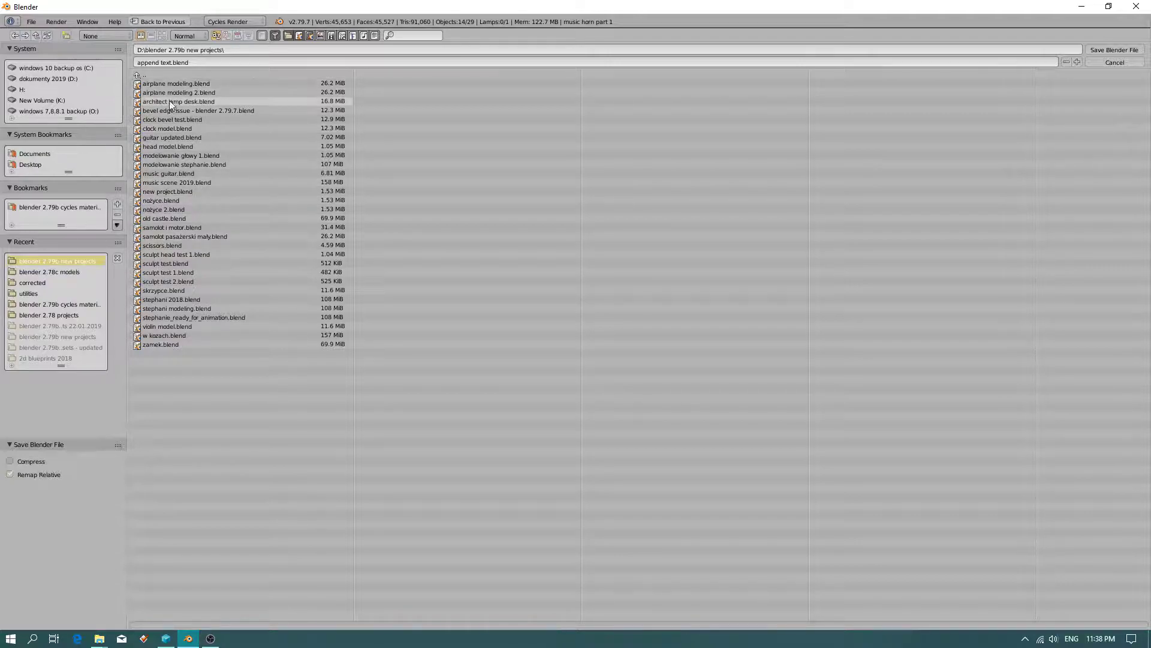
pyautogui.click(1113, 49)
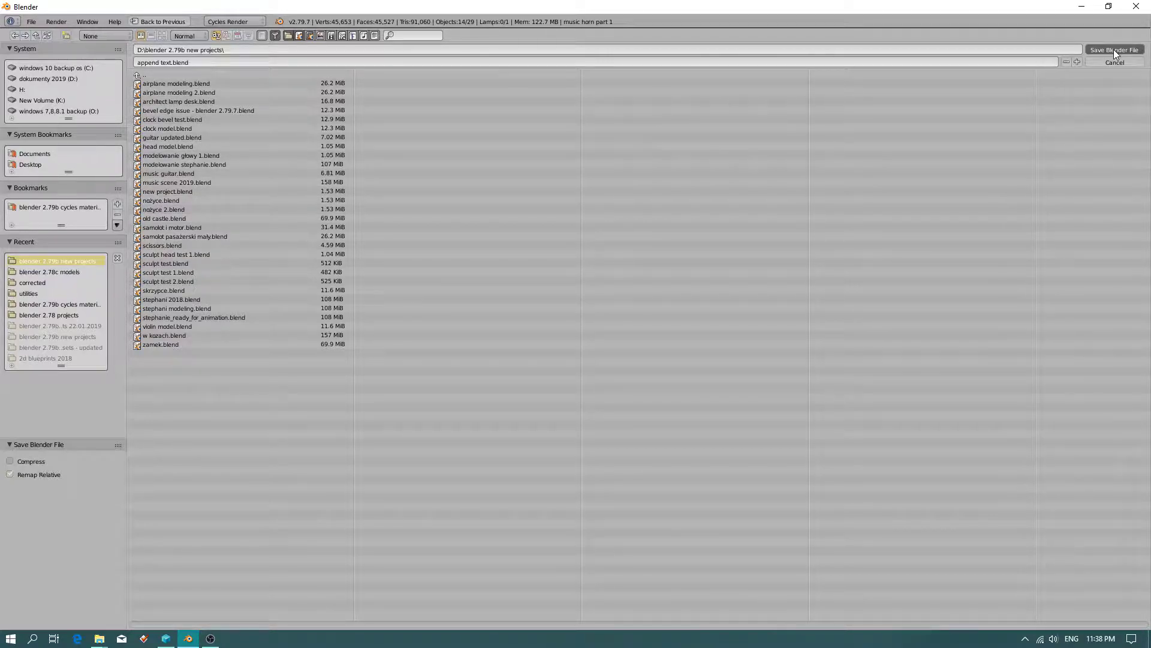
# Select every violin object via the 'violin' group in the Outliner, then bring OBS forward
pyautogui.rightClick(562, 333)
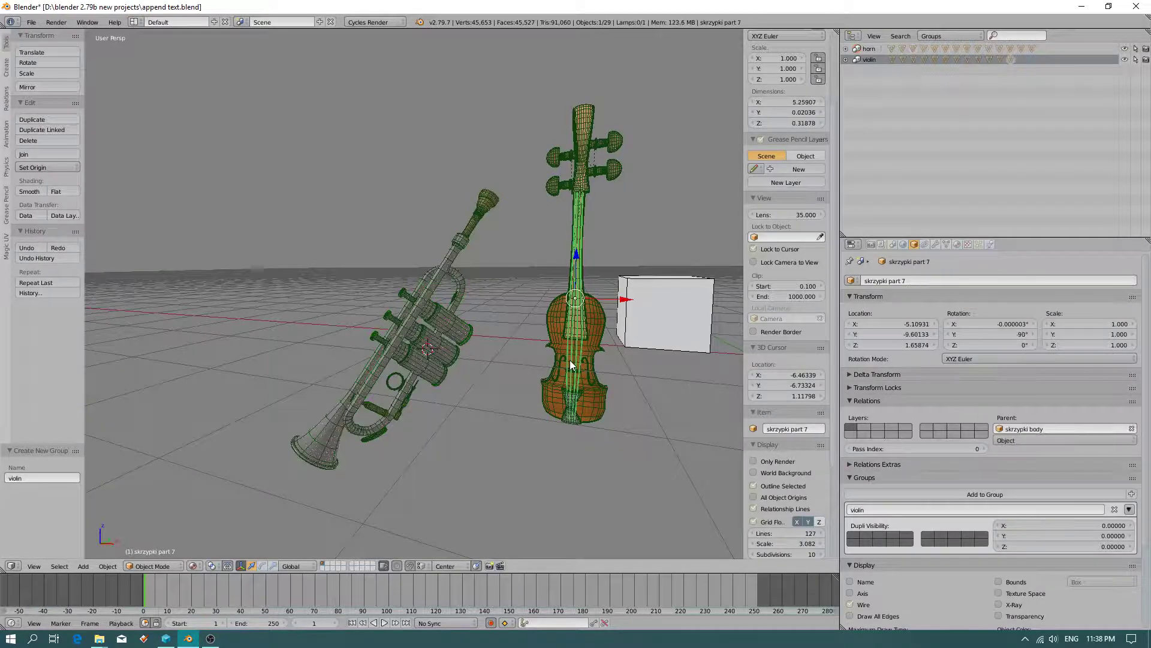
pyautogui.click(876, 51)
pyautogui.click(866, 58)
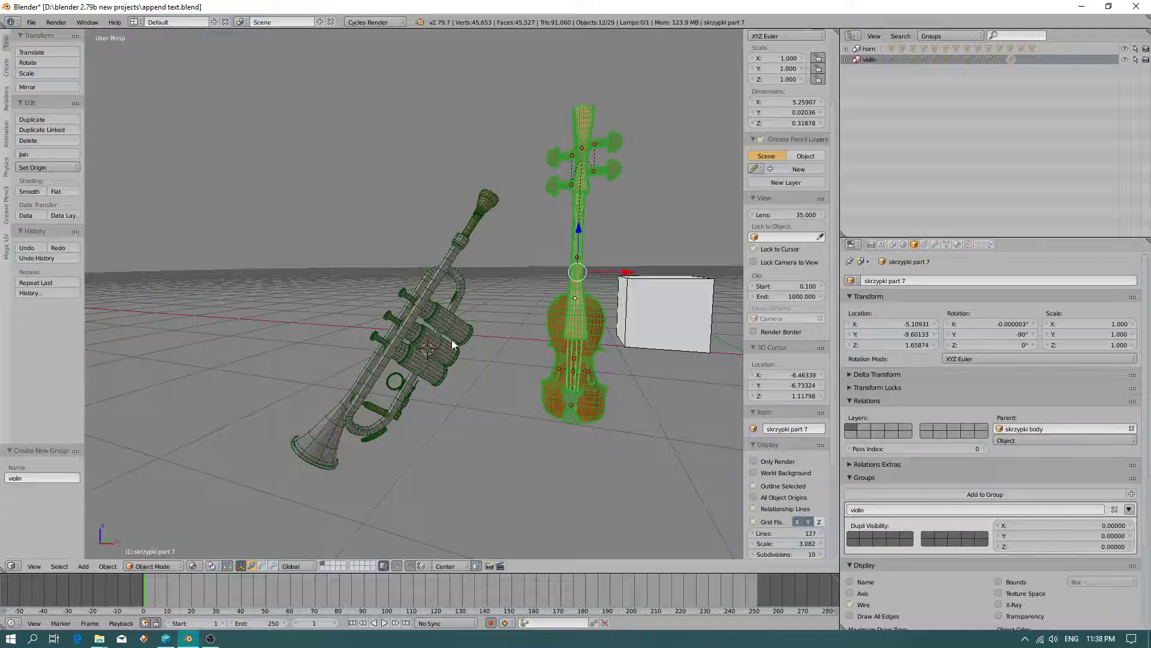
pyautogui.click(210, 638)
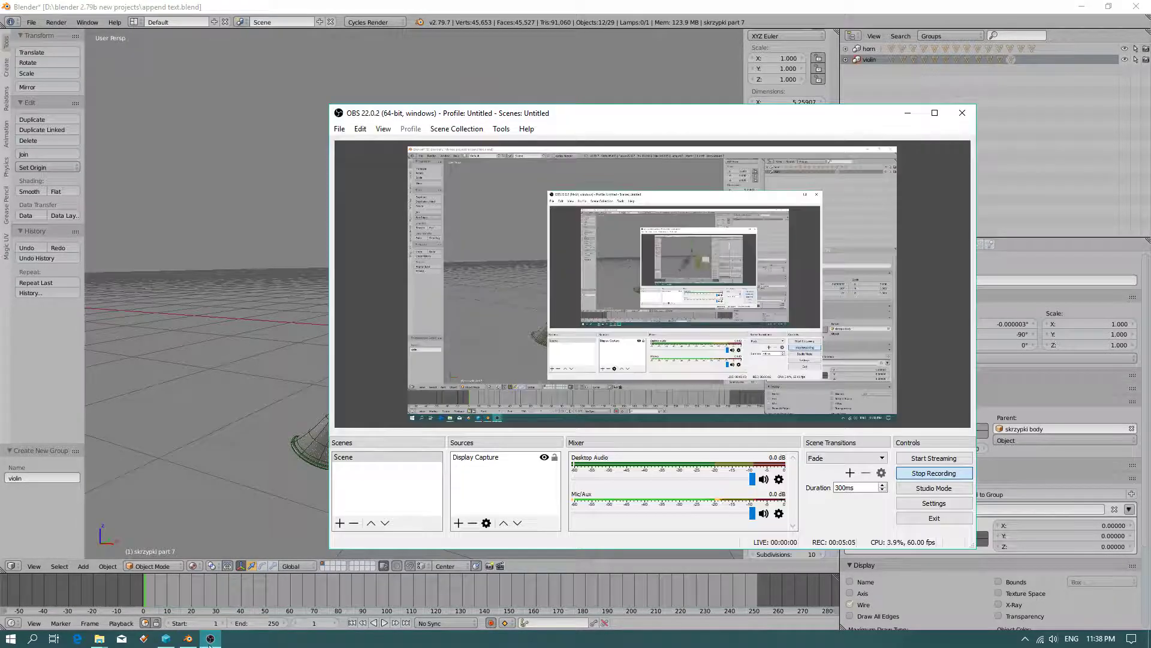